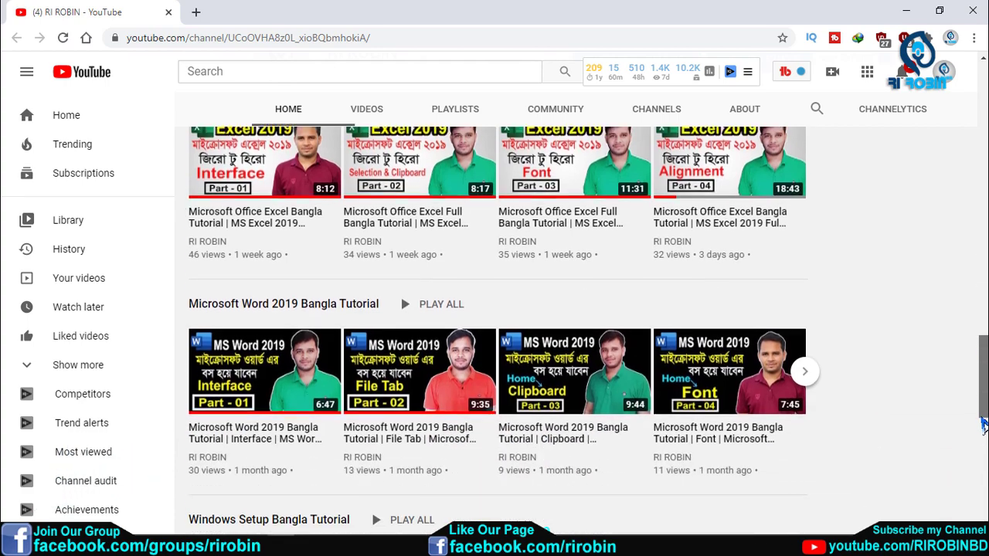
Browse the YouTube channel's tutorial playlists on its home page and look through its uploaded videos
scroll(983, 408, "down", 3)
scroll(497, 325, "down", 2)
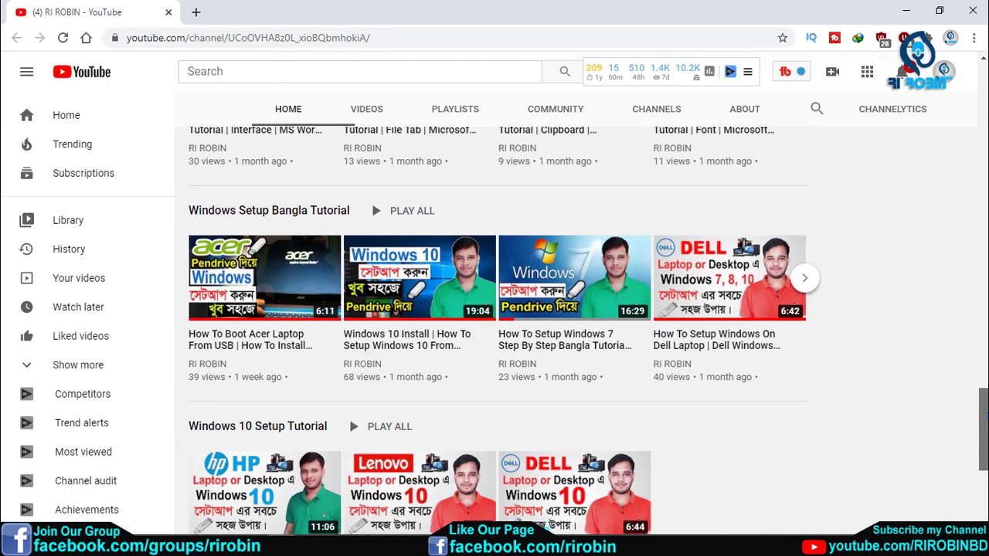
scroll(498, 324, "down", 4)
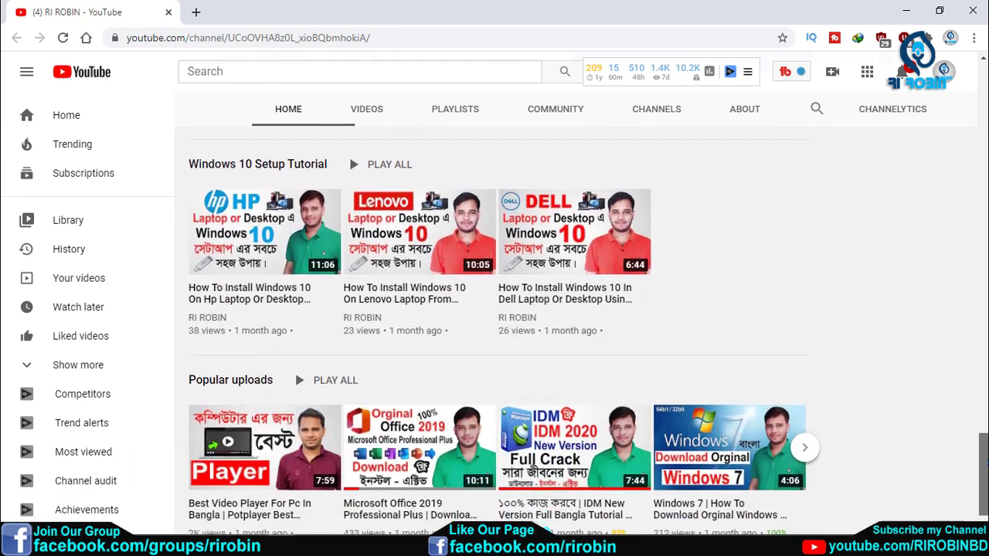
scroll(295, 334, "up", 15)
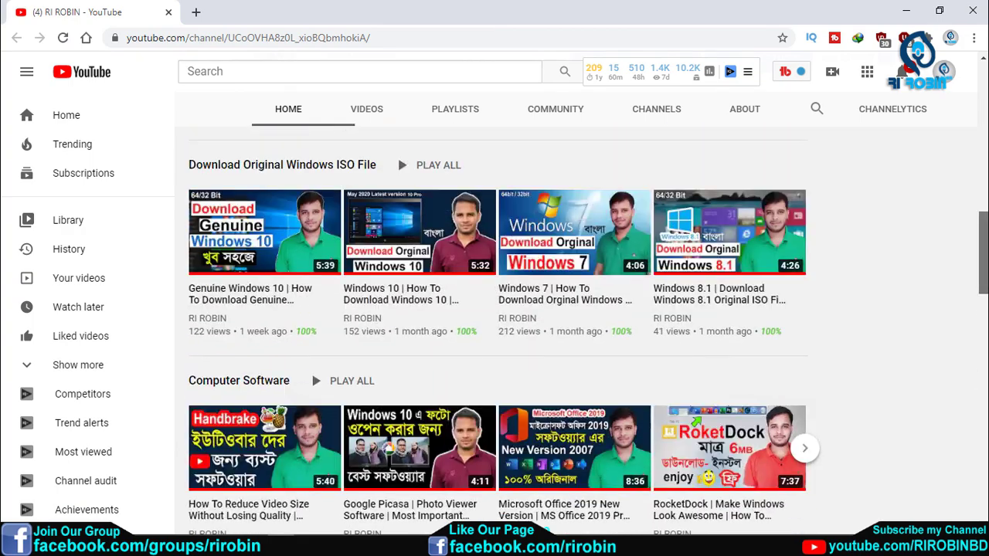
left_click(389, 309)
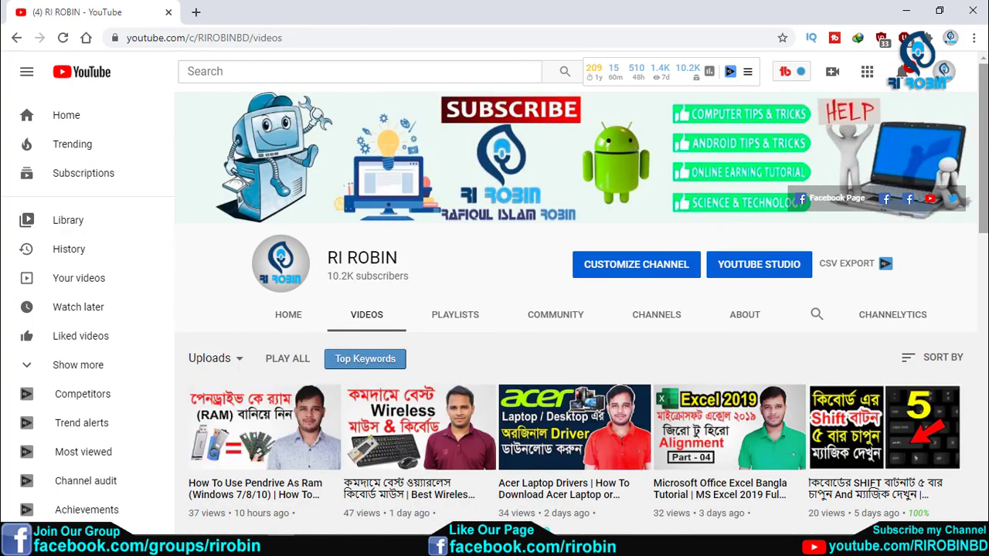
scroll(582, 309, "down", 2)
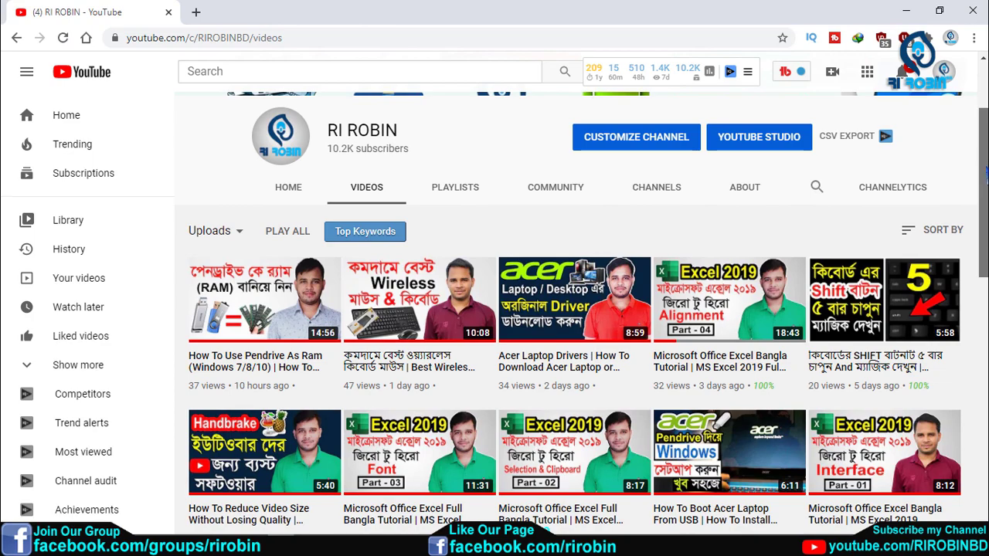
scroll(985, 174, "down", 1)
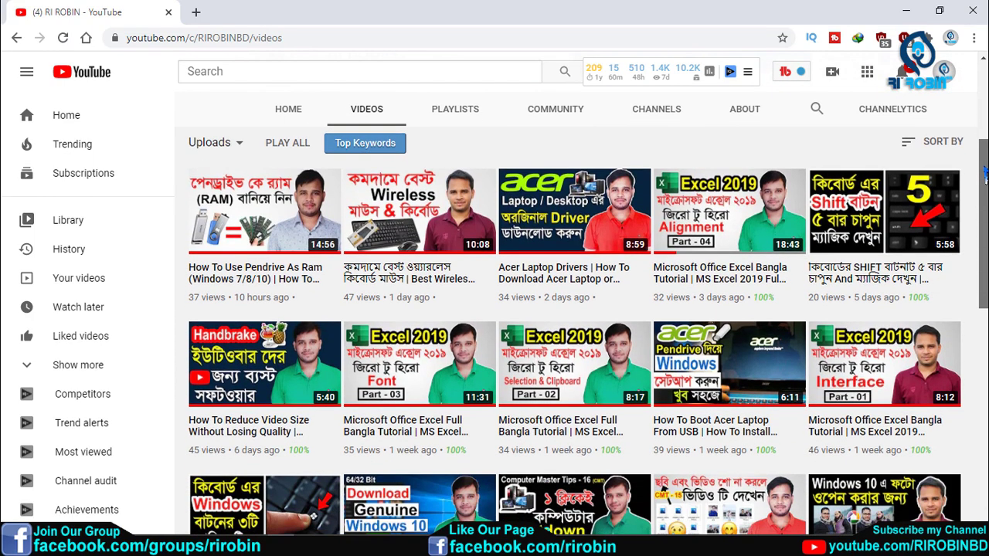
left_click_drag(985, 174, 985, 452)
left_click_drag(985, 332, 985, 354)
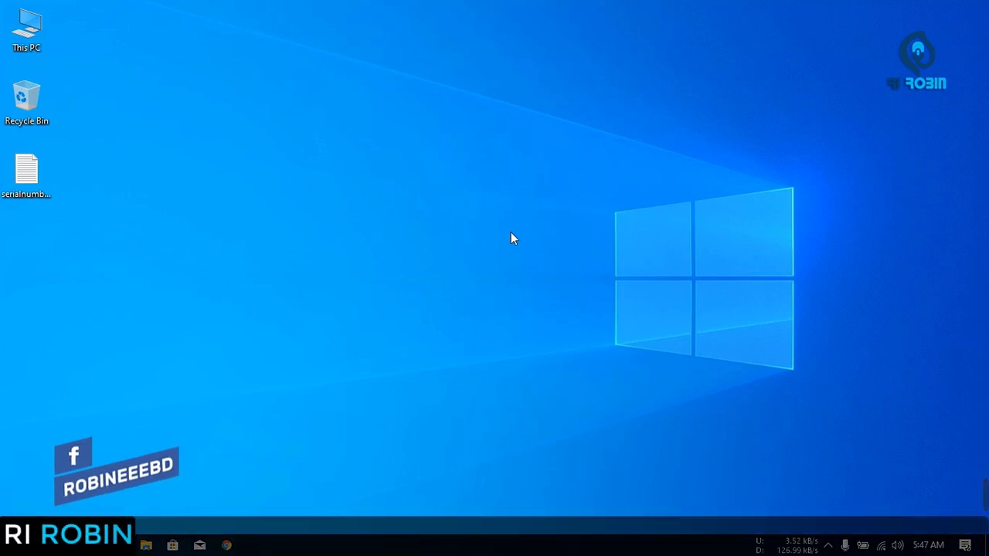
Copy the command "wmic bios get serialnumber" from the desktop file serialnumber.txt and close the file
double_click(26, 189)
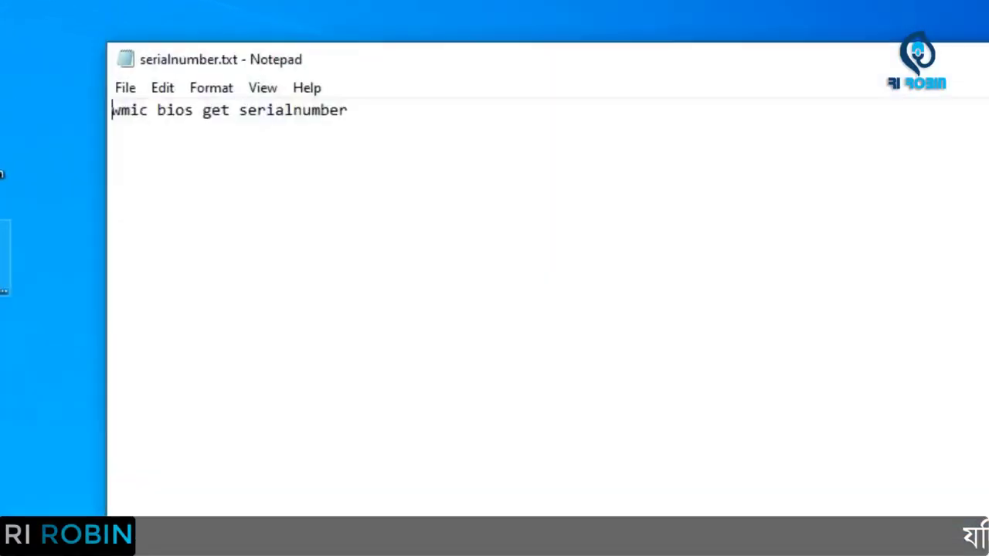
key("ctrl+a")
right_click(335, 194)
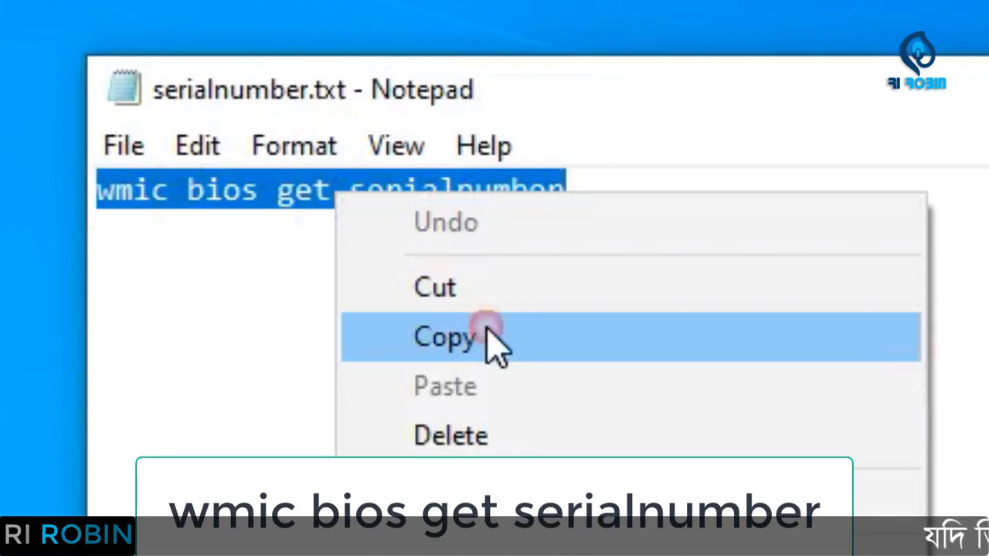
left_click(486, 342)
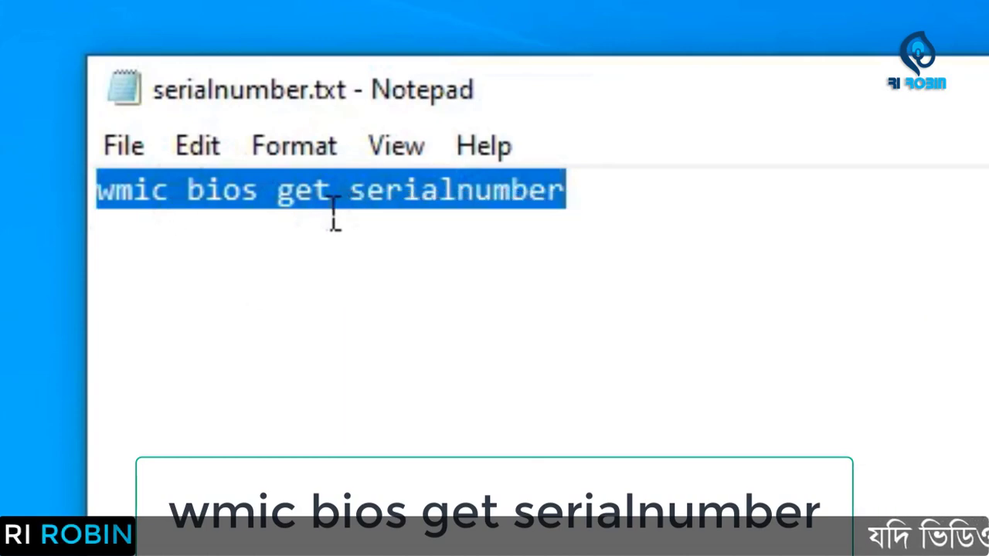
right_click(356, 192)
left_click(536, 333)
key("alt+F4")
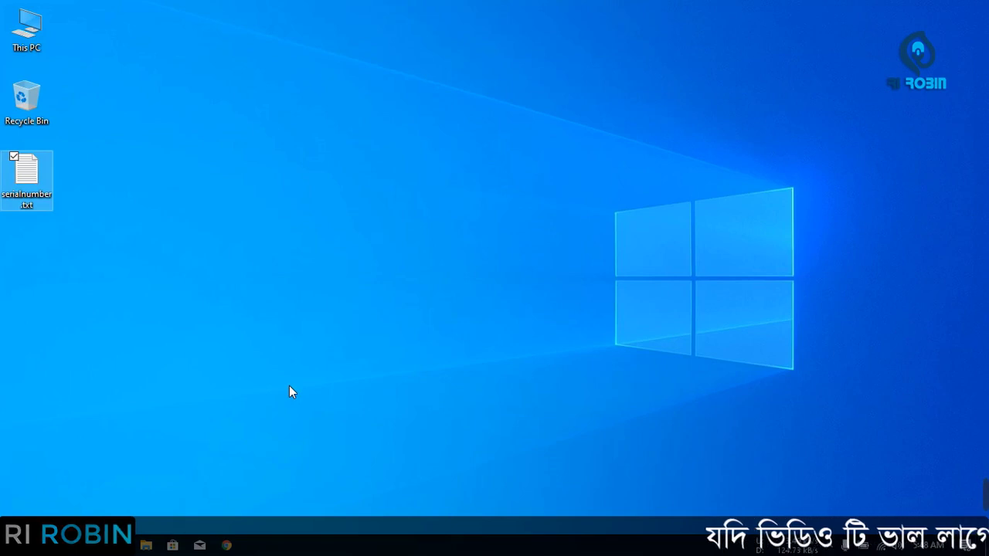
Launch Command Prompt by running cmd from the Run dialog, and reposition its window on the desktop
key("super+r")
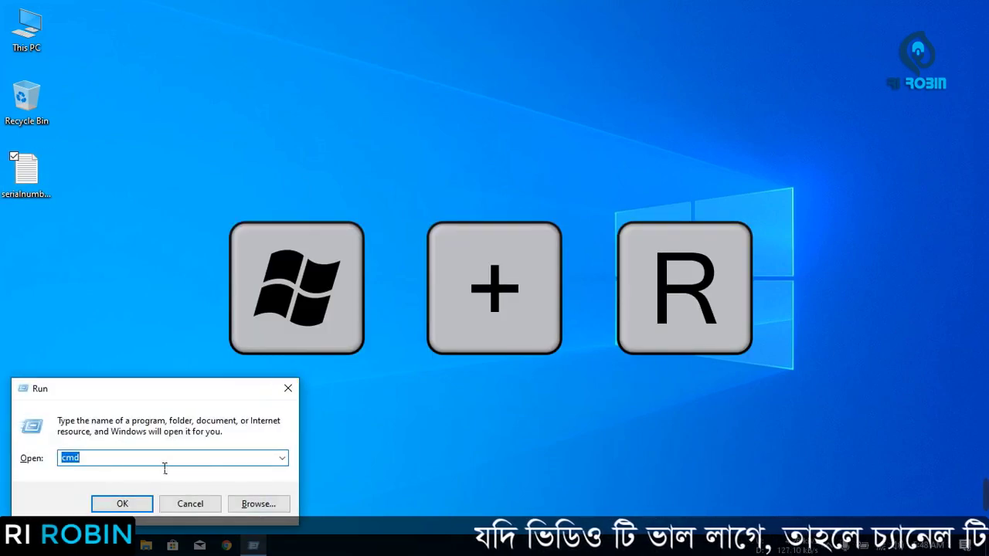
left_click_drag(132, 391, 275, 294)
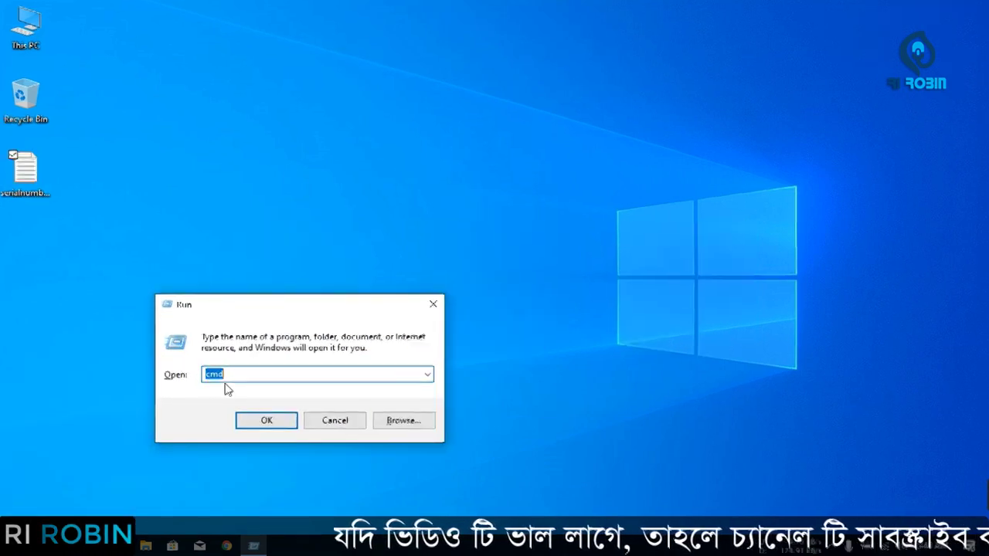
left_click(222, 372)
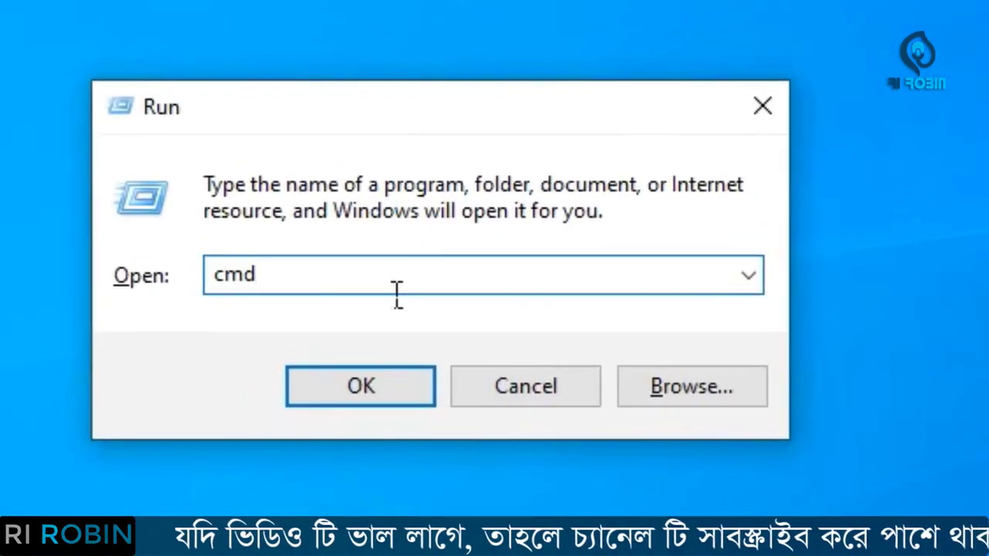
key("Return")
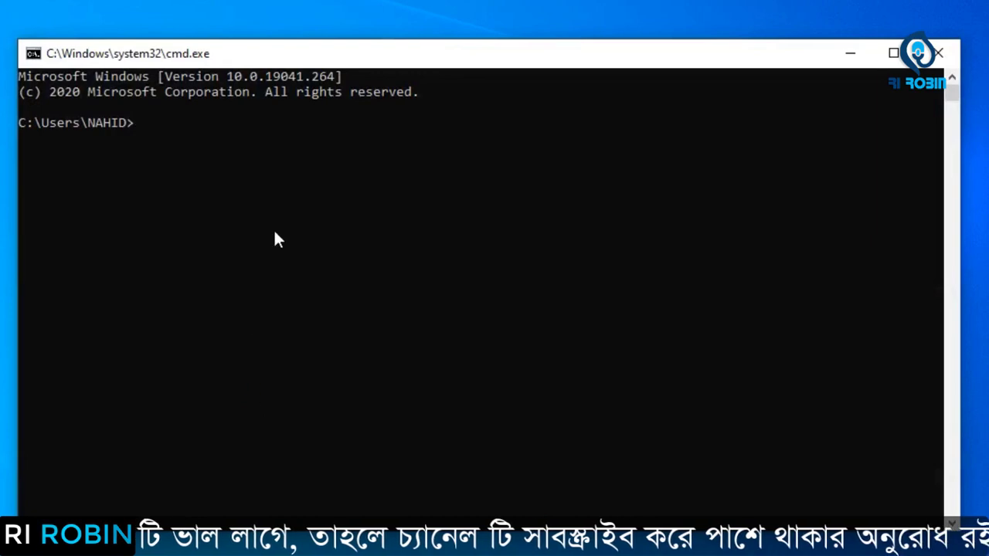
left_click_drag(224, 56, 279, 40)
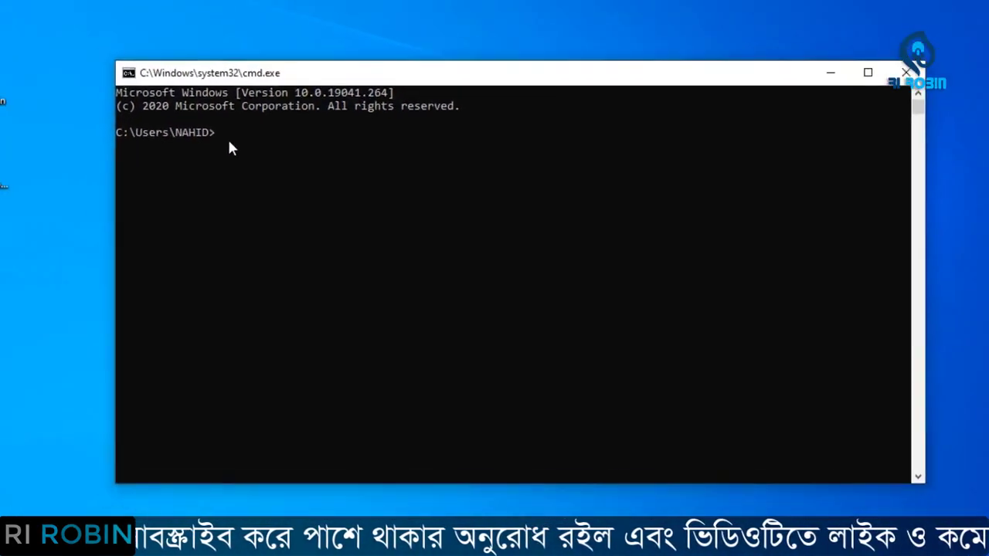
Recheck the command in serialnumber.txt, close the file, and run "wmic bios get serialnumber" in Command Prompt
double_click(26, 174)
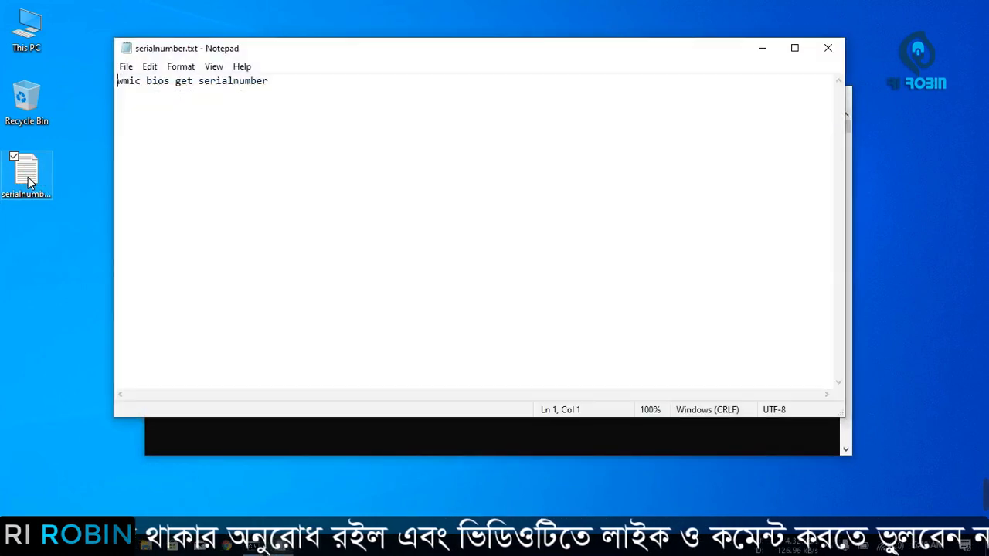
left_click_drag(270, 81, 100, 81)
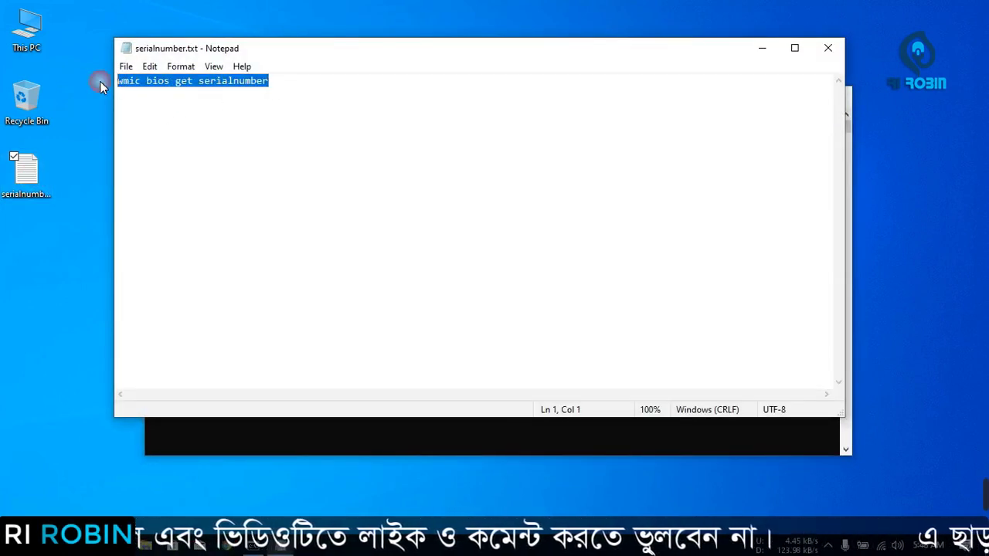
left_click(827, 48)
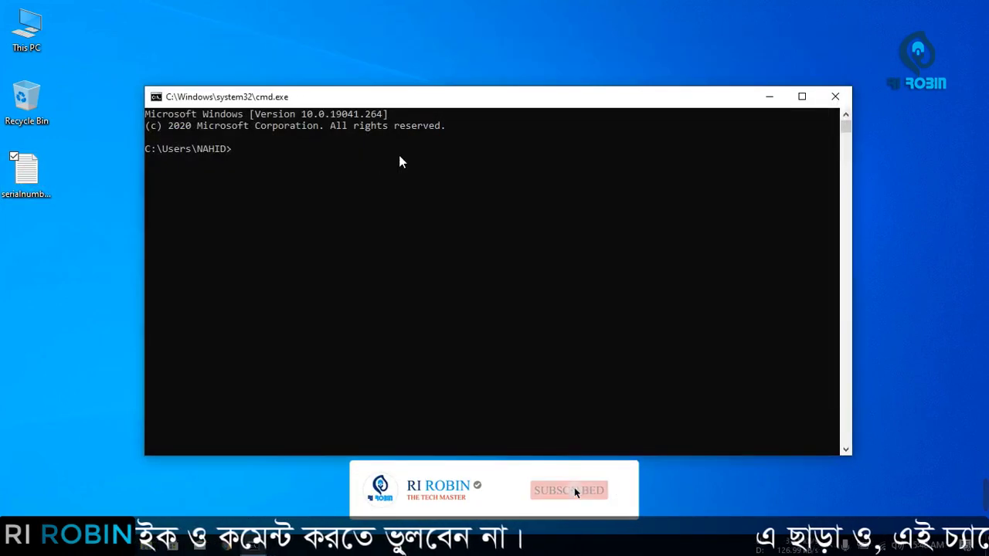
right_click(244, 151)
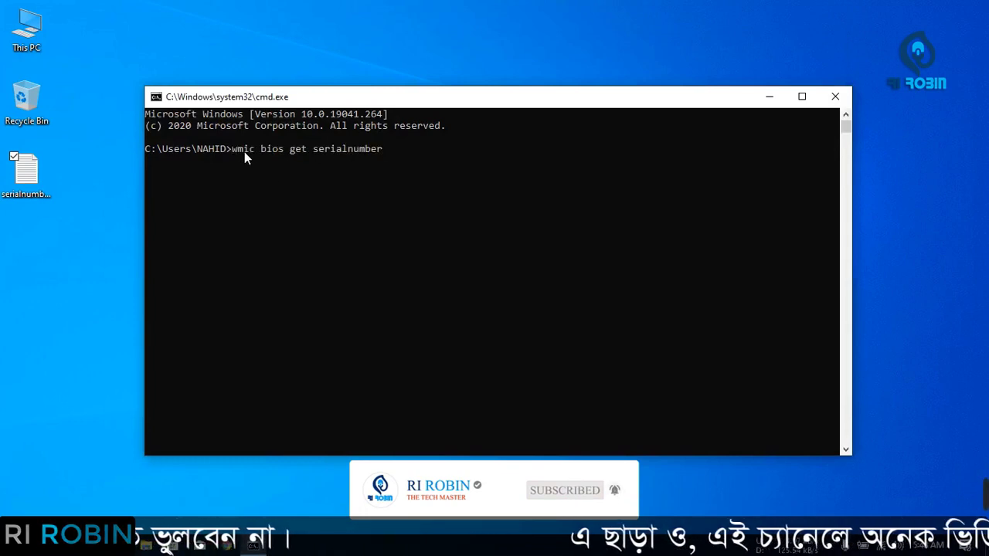
key("Return")
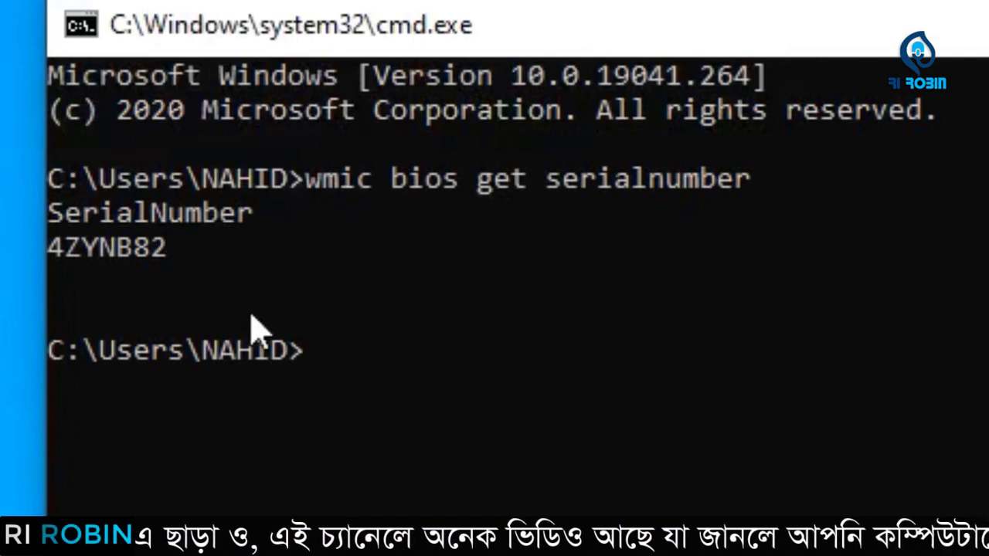
Copy the serial number from the command output and close Command Prompt
left_click_drag(165, 256, 46, 266)
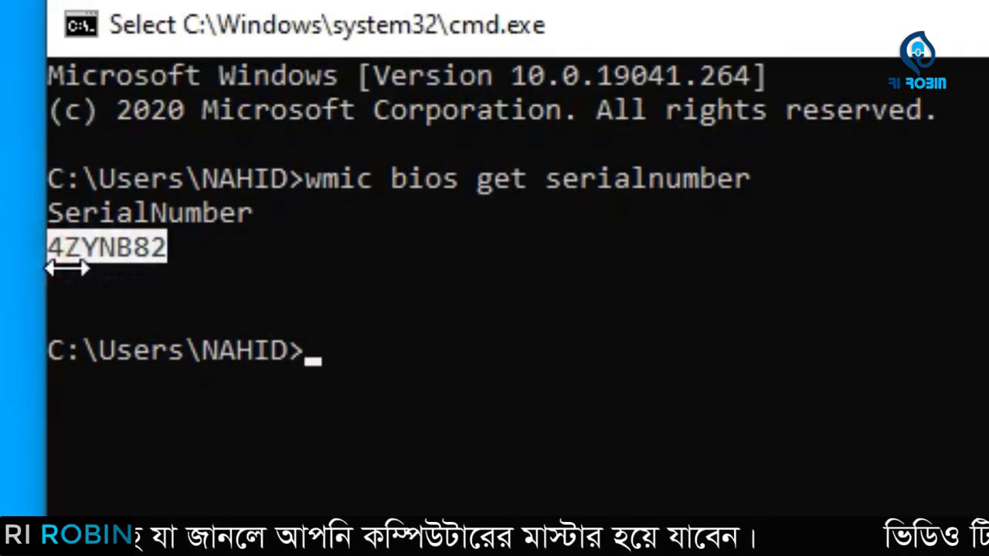
key("ctrl+c")
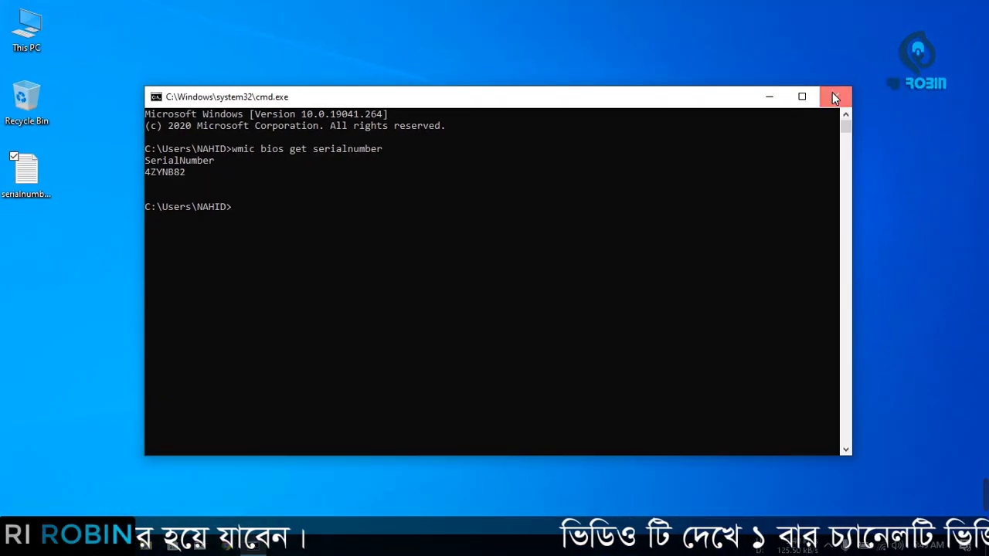
left_click(834, 98)
Paste the copied serial number on a new line below the command in serialnumber.txt and close the file
double_click(34, 189)
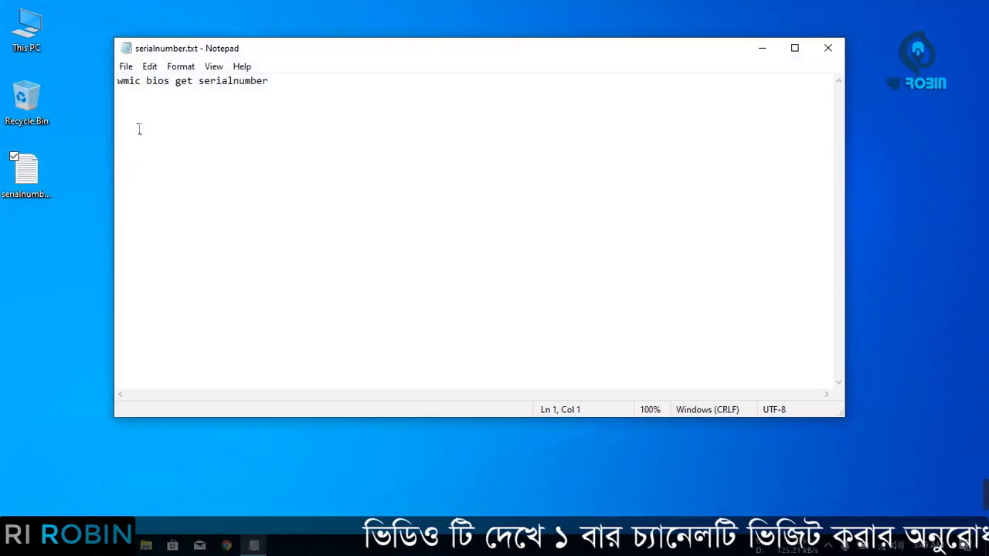
left_click(304, 85)
key("Return")
key("ctrl+v")
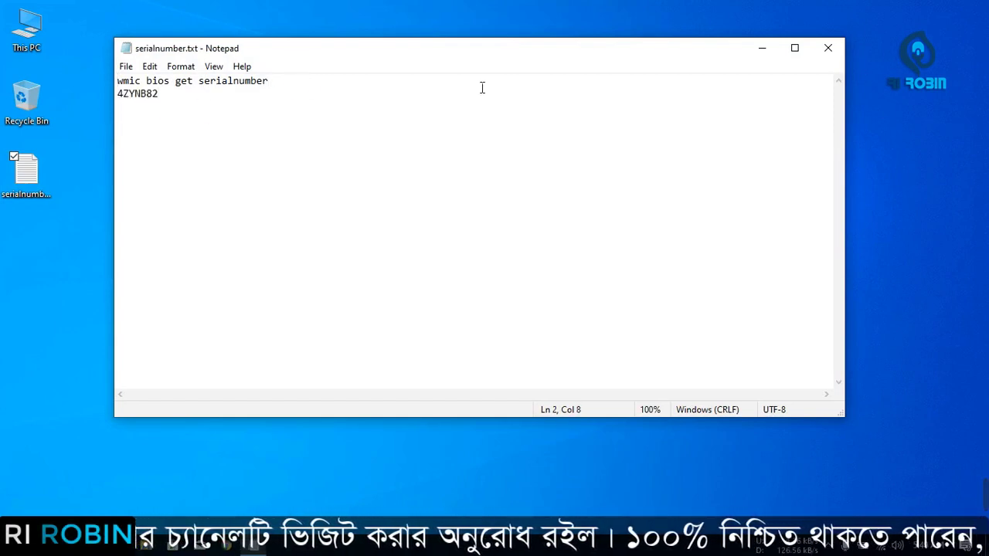
left_click(829, 50)
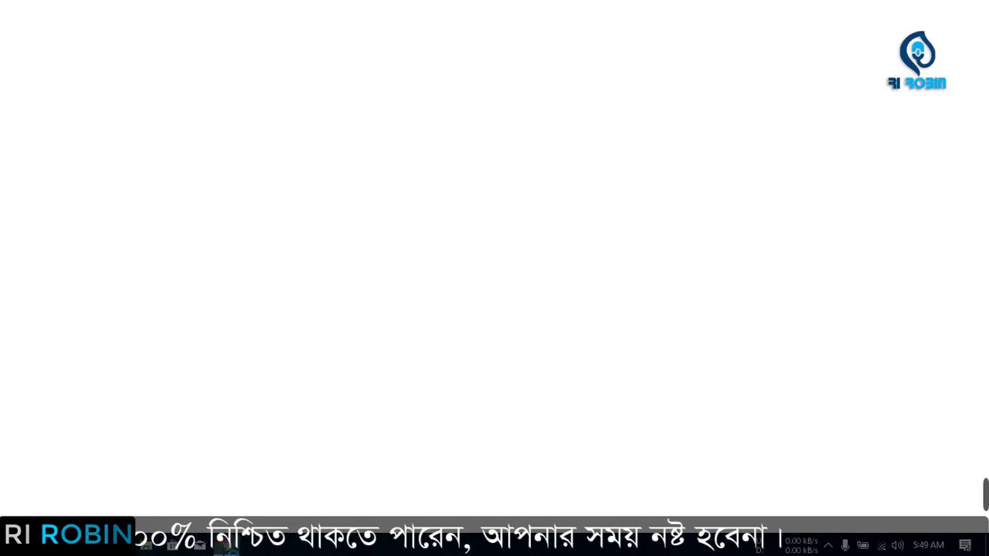
Switch to Chrome, search Google for "dell laptop driver" and look over the results
left_click(212, 45)
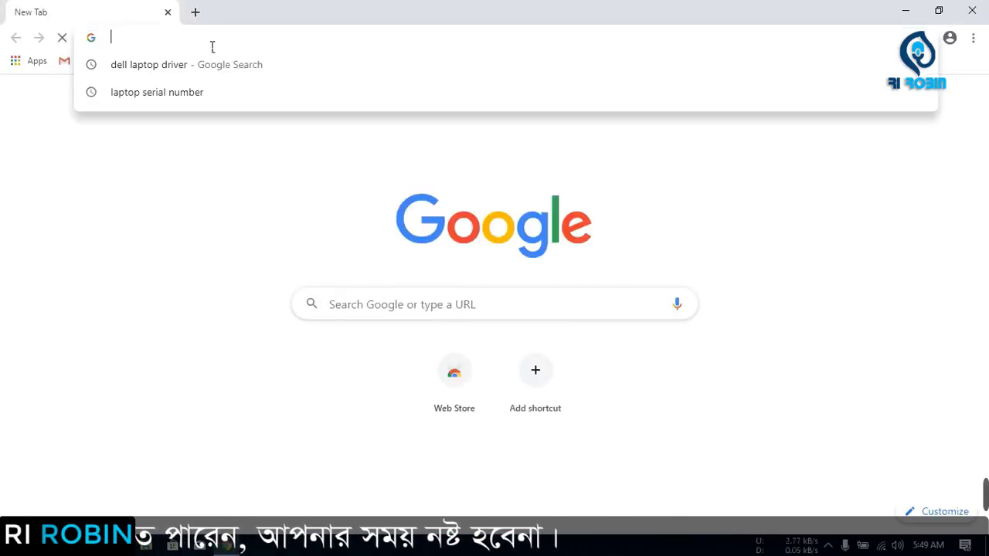
type("de")
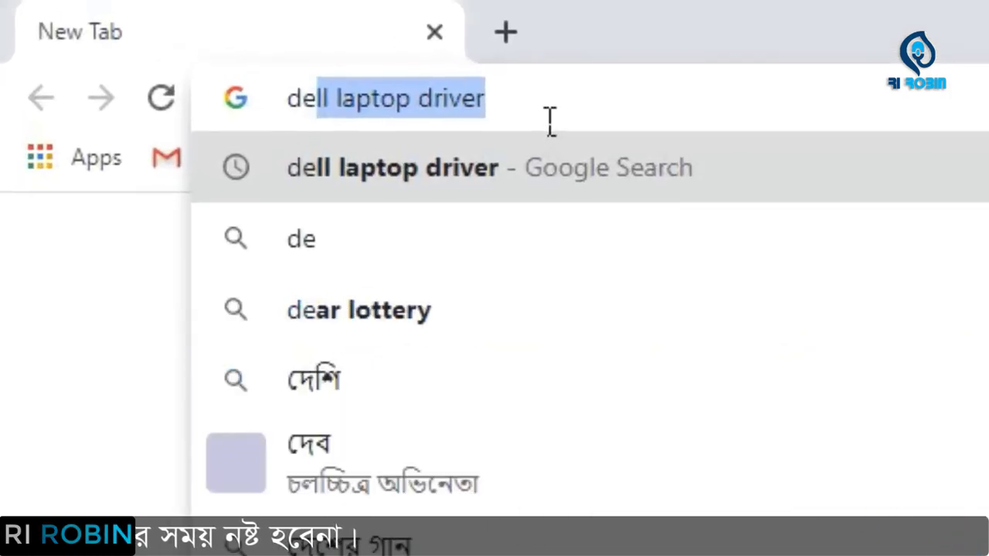
key("Return")
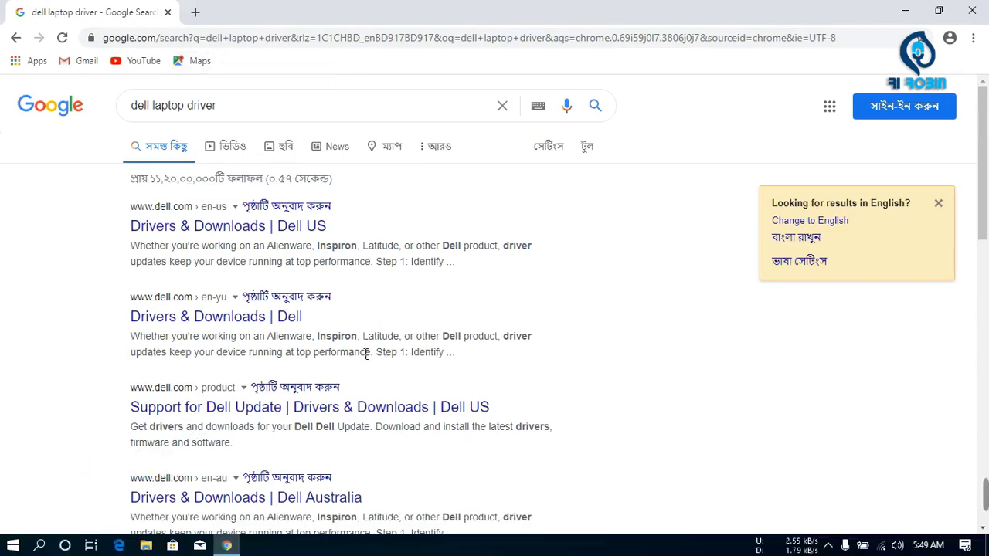
scroll(366, 354, "down", 3)
scroll(452, 363, "up", 3)
Refine the search to "dell laptop driver bd" and open the "Drivers & Downloads | Dell Bangladesh" result
left_click(248, 94)
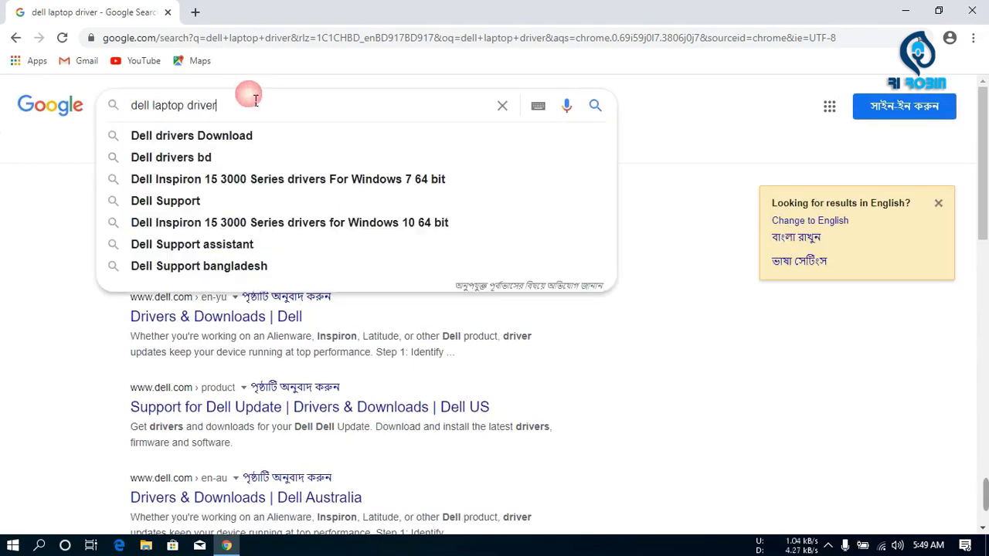
type("bd")
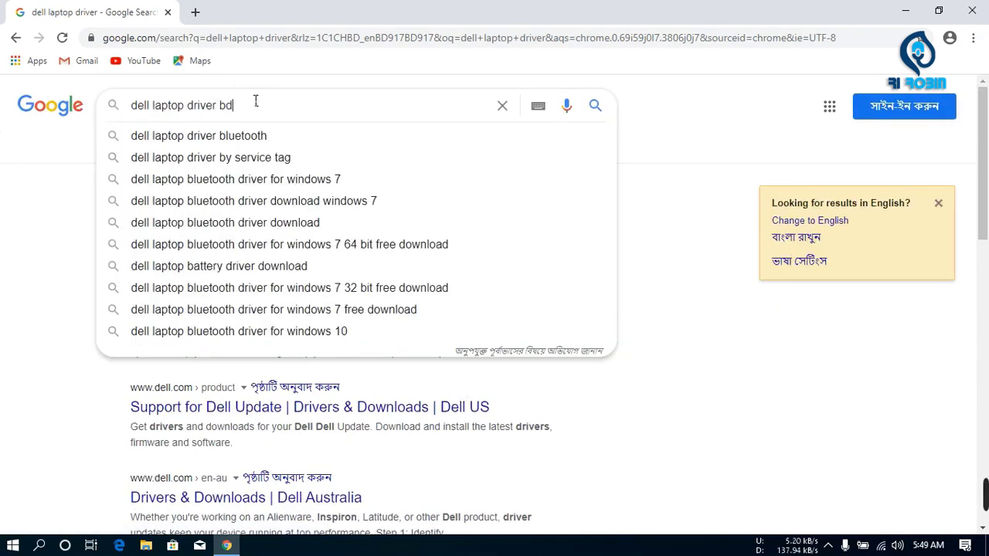
key("Return")
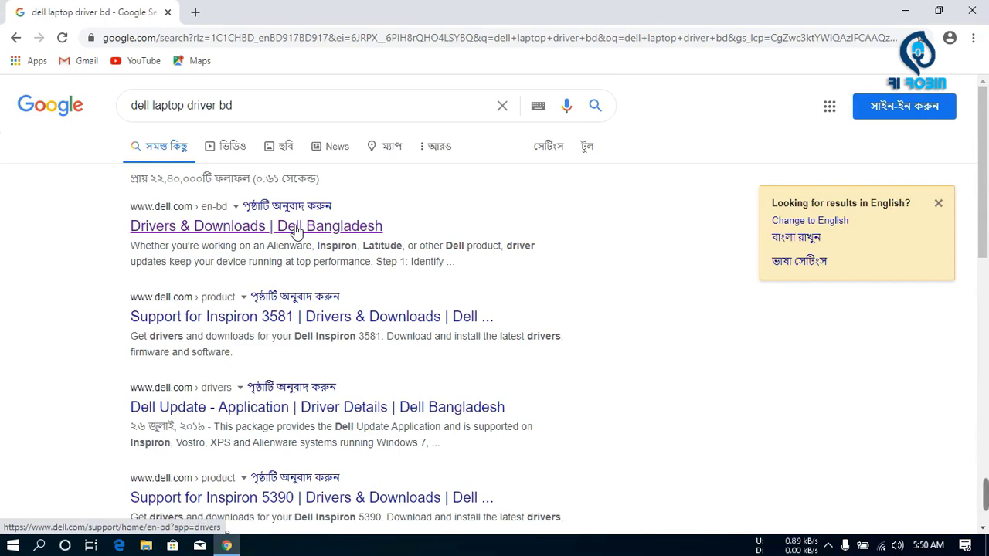
left_click(238, 234)
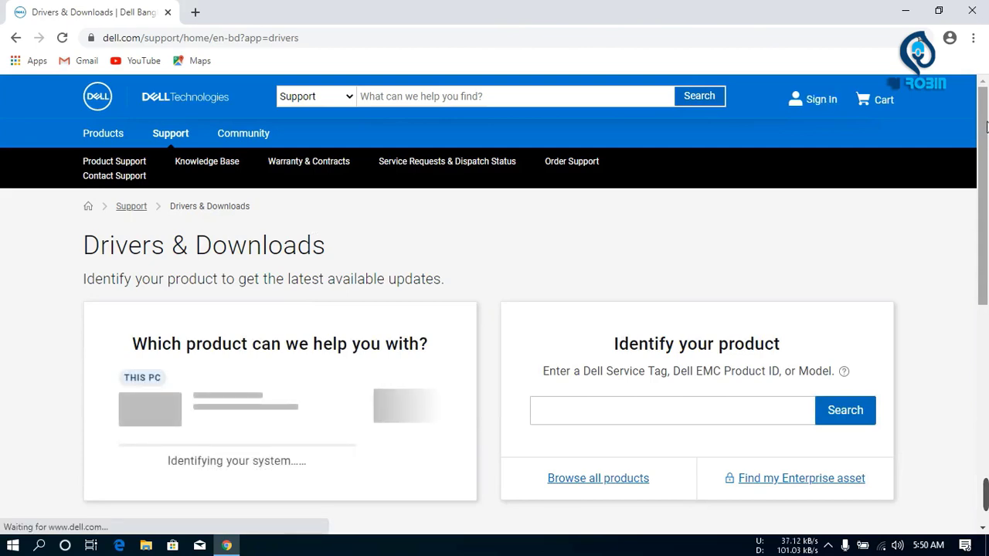
Paste the copied serial number as the service tag under Identify your product and search for the laptop's support page
scroll(942, 175, "down", 1)
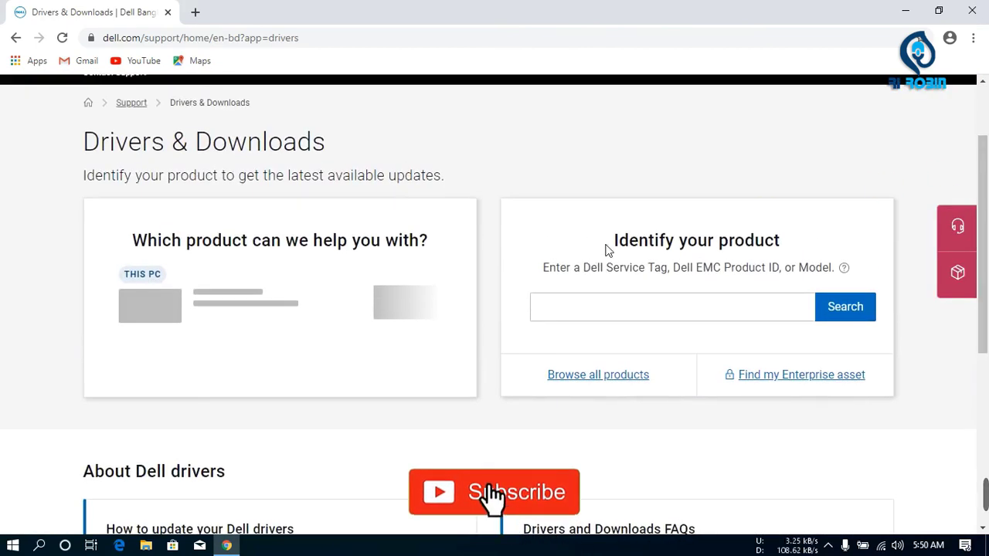
left_click_drag(614, 240, 786, 243)
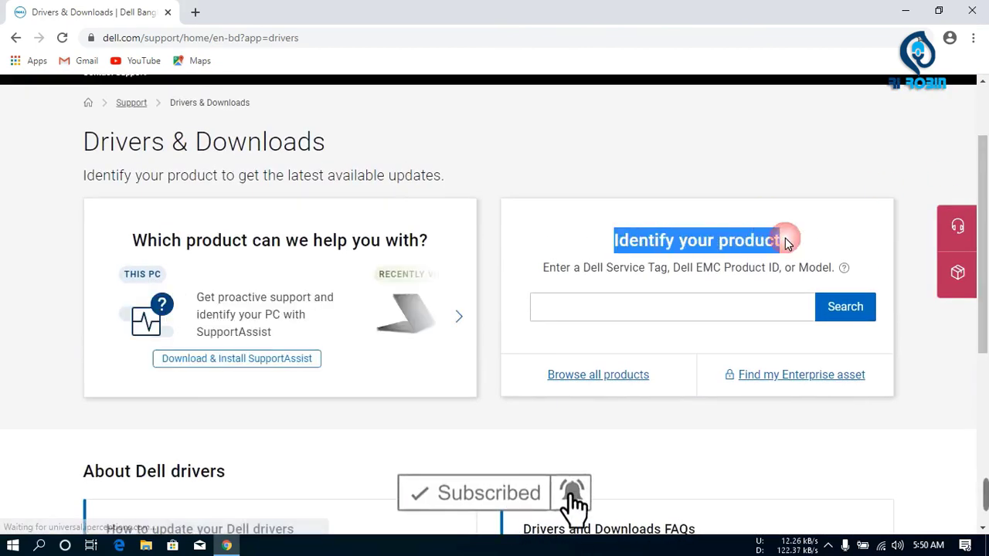
left_click(567, 311)
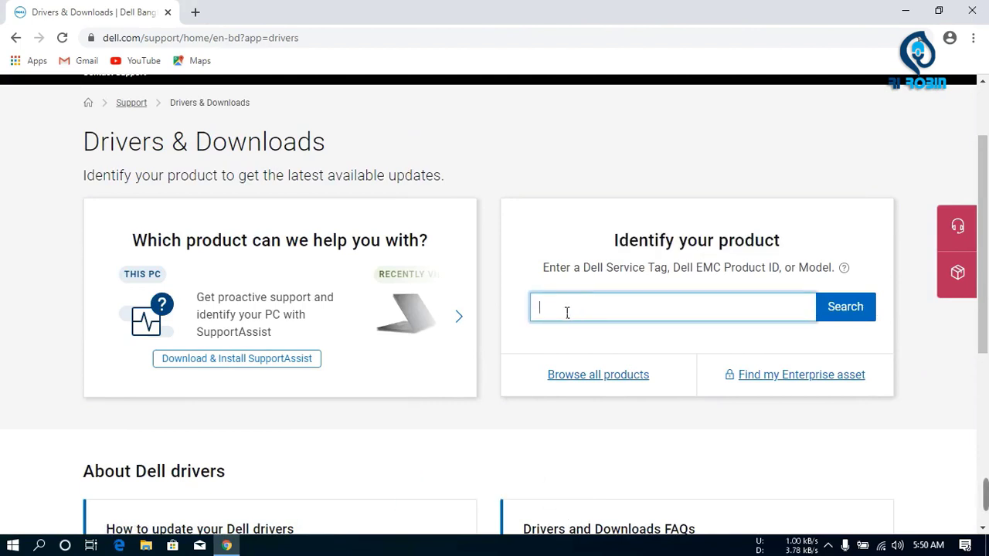
key("ctrl+v")
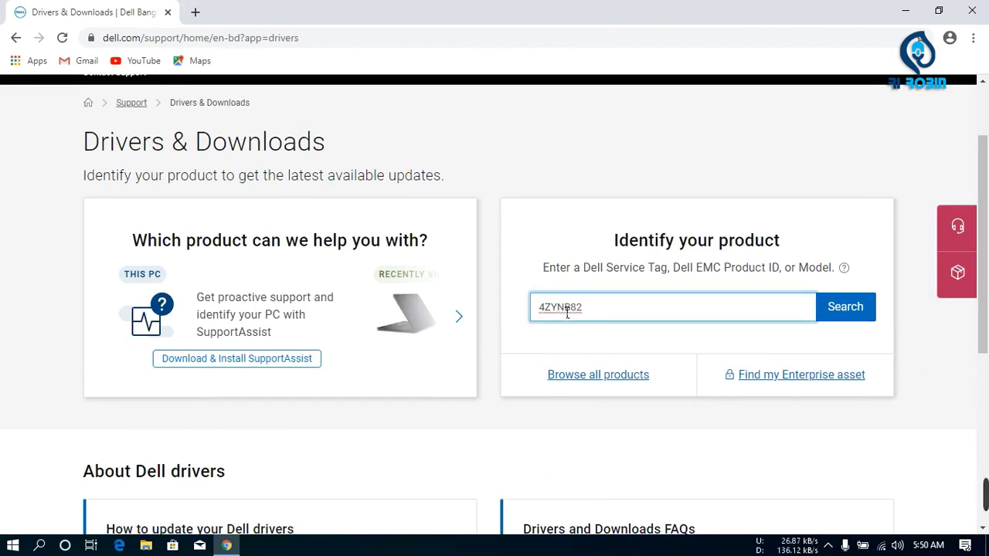
left_click(853, 309)
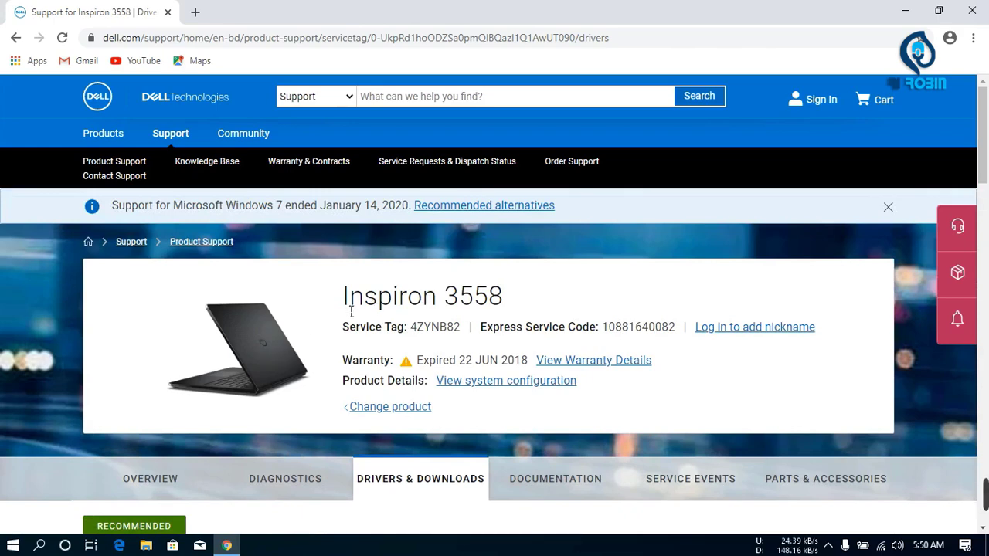
left_click_drag(351, 310, 608, 303)
In the driver finder for the Inspiron 3558, choose Windows 10, 64-bit as the operating system
left_click_drag(986, 153, 985, 266)
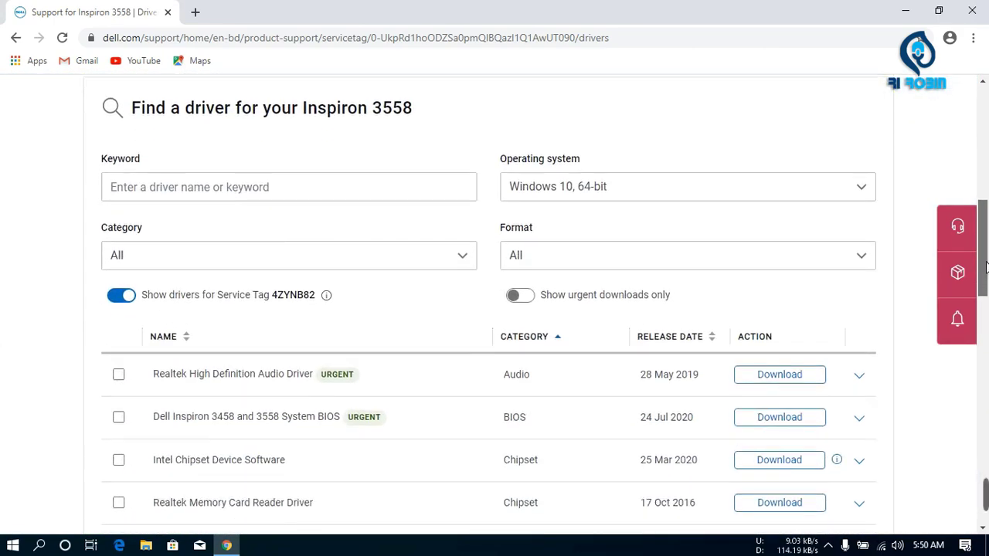
left_click(560, 185)
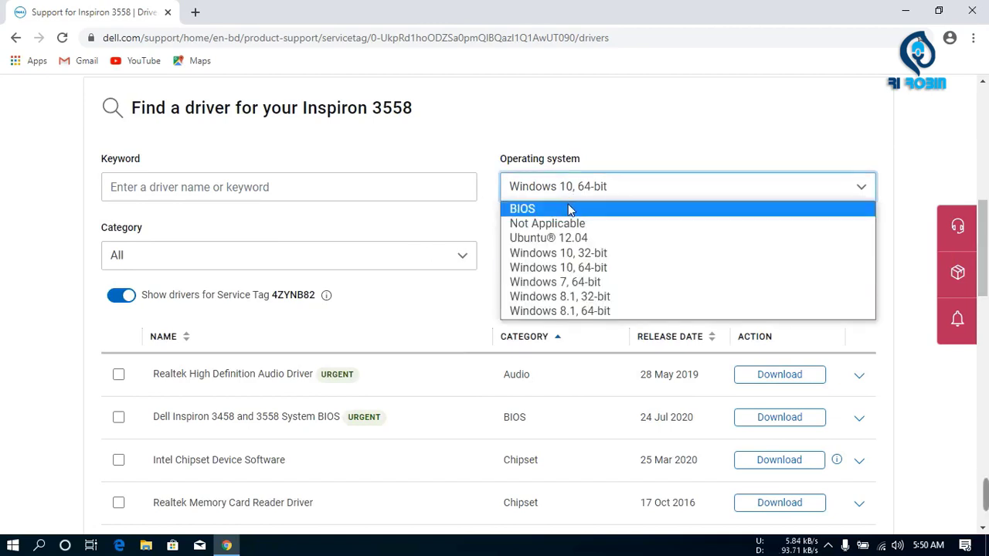
left_click(558, 267)
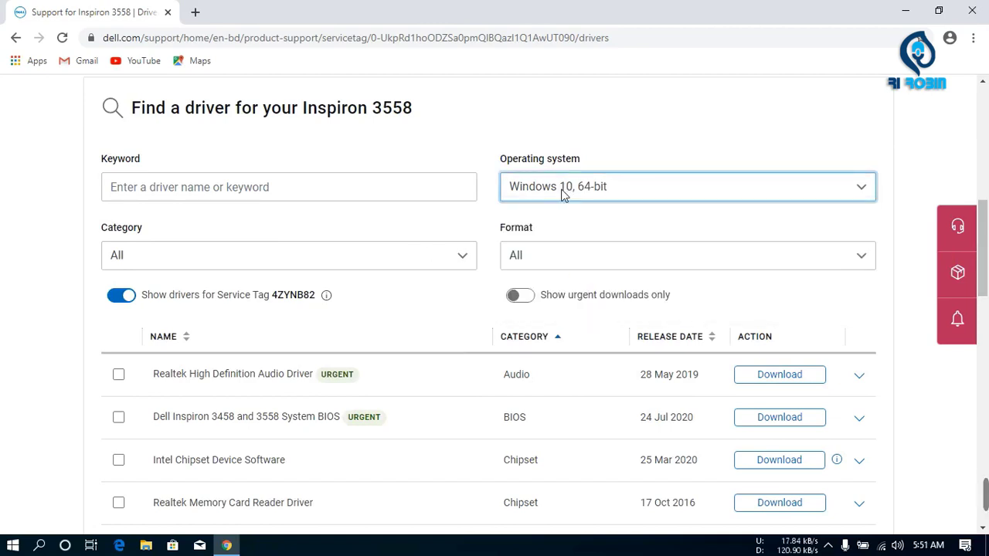
Look through the listed drivers and download the Dell Inspiron 3458 and 3558 System BIOS
left_click_drag(984, 206, 987, 240)
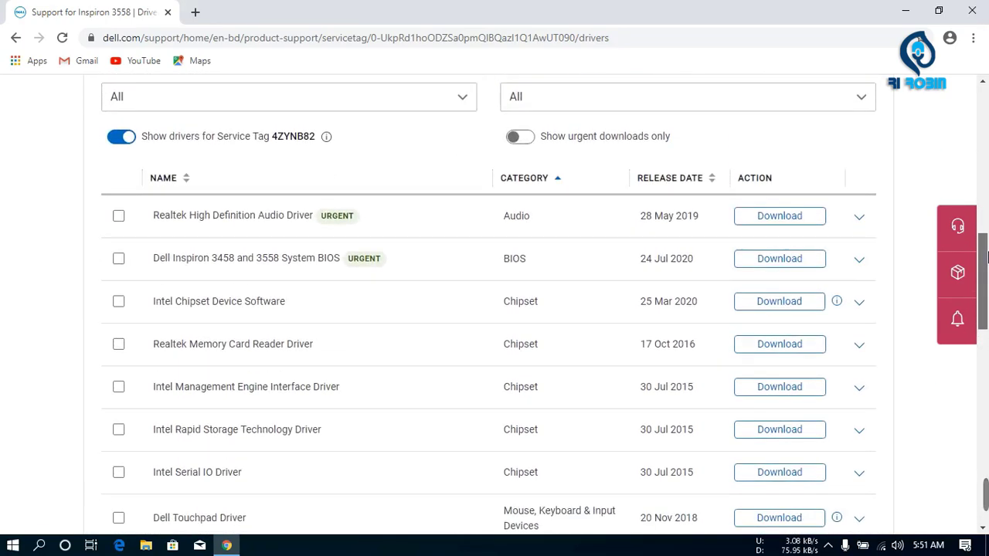
scroll(986, 236, "up", 2)
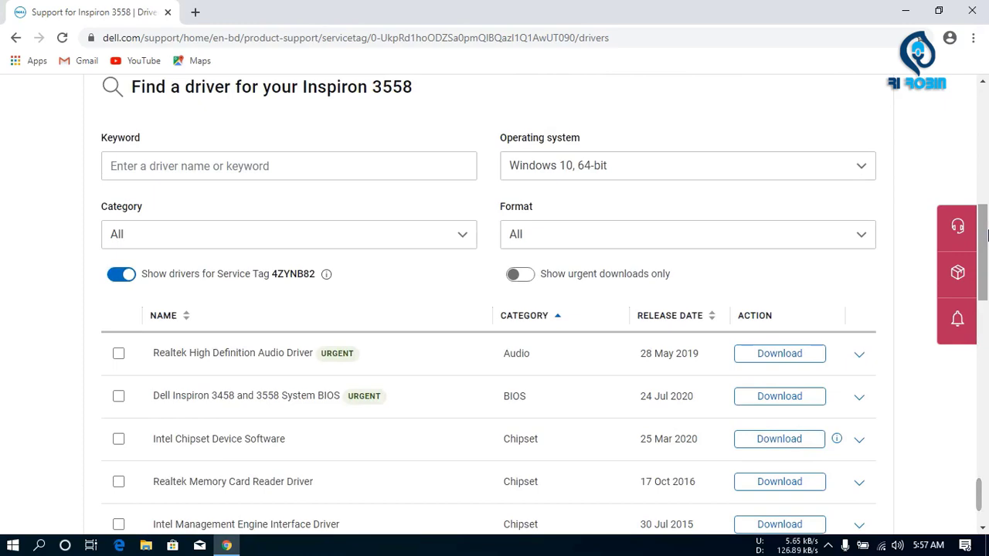
left_click_drag(986, 236, 982, 337)
left_click(475, 251)
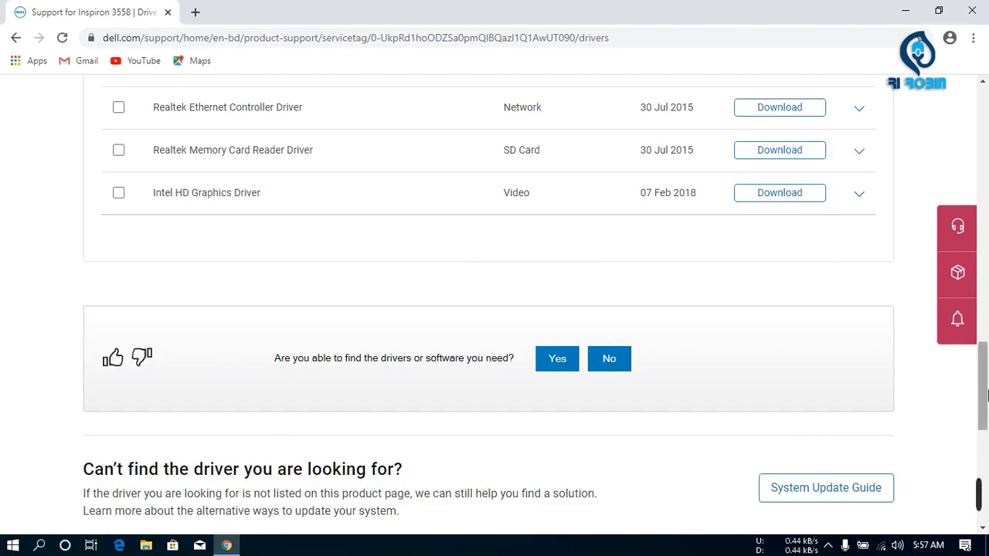
left_click_drag(986, 395, 986, 255)
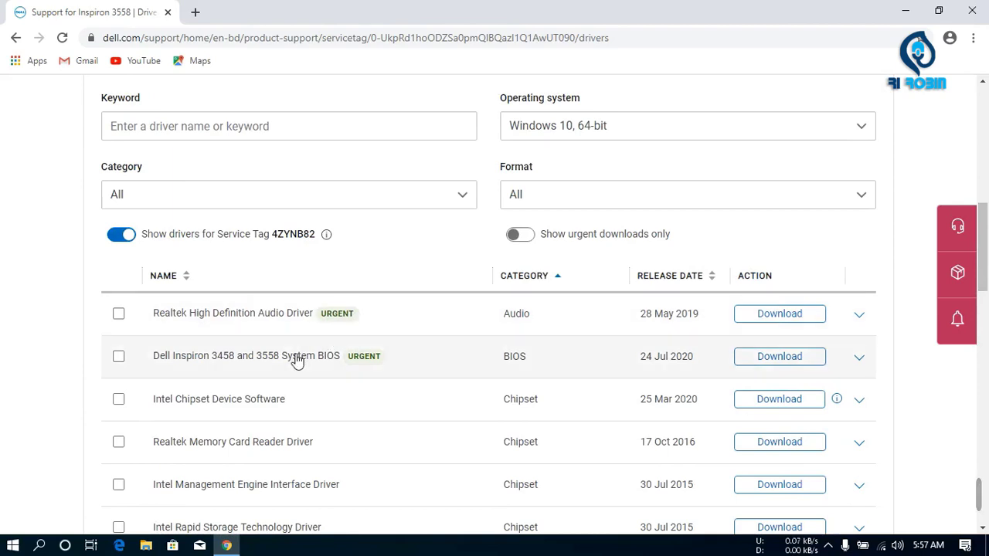
left_click(769, 367)
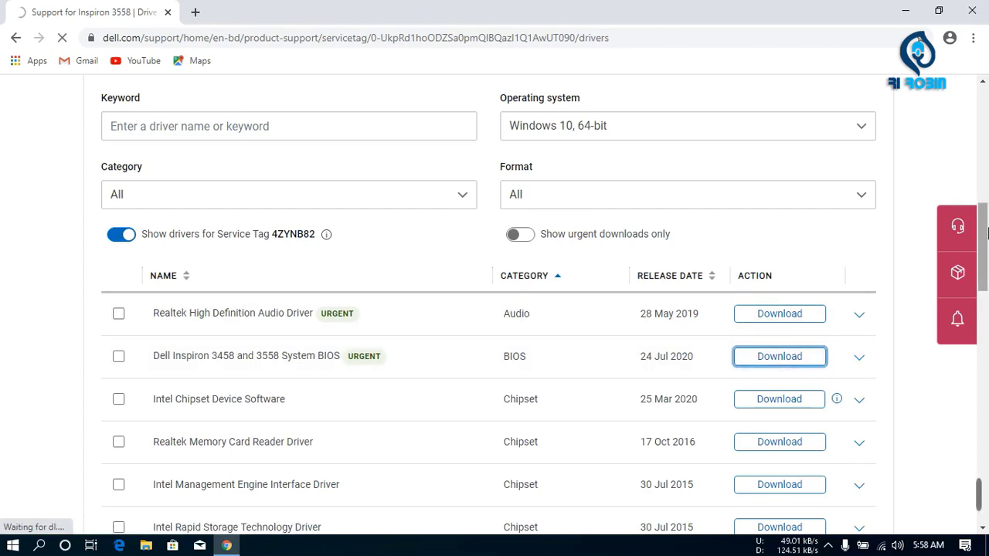
Examine the driver list from the audio and chipset entries down to the network, SD card and video entries
left_click_drag(985, 228, 985, 265)
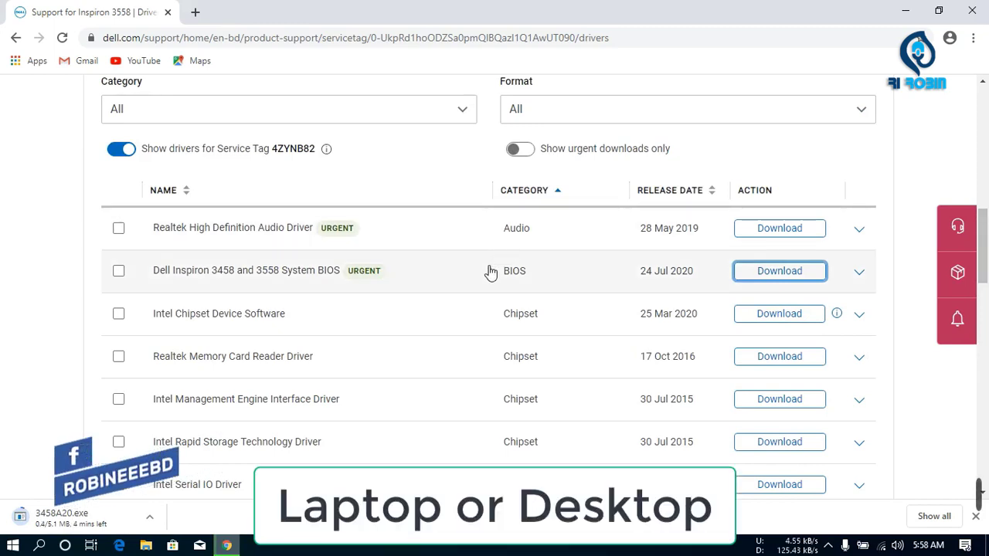
left_click_drag(984, 241, 987, 248)
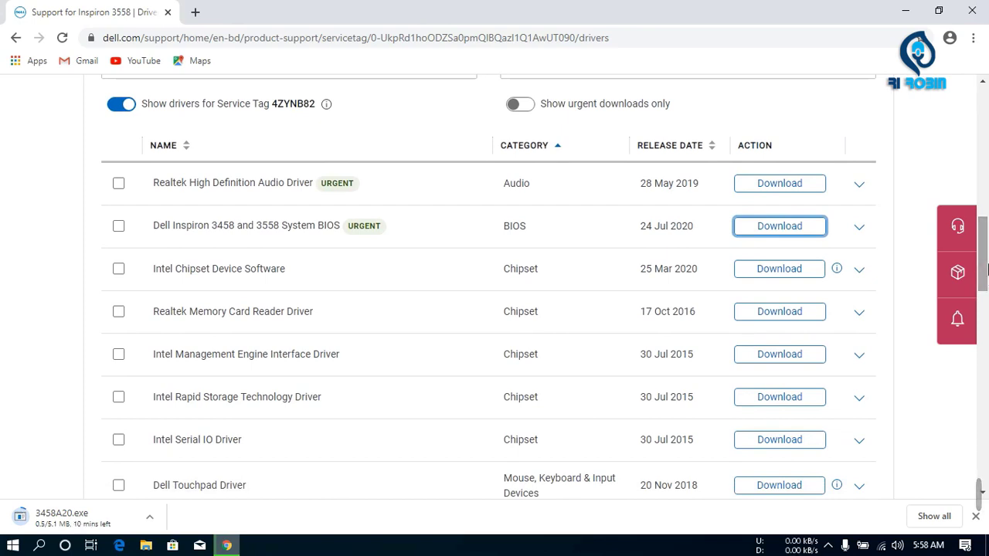
scroll(986, 280, "down", 1)
left_click_drag(987, 280, 986, 297)
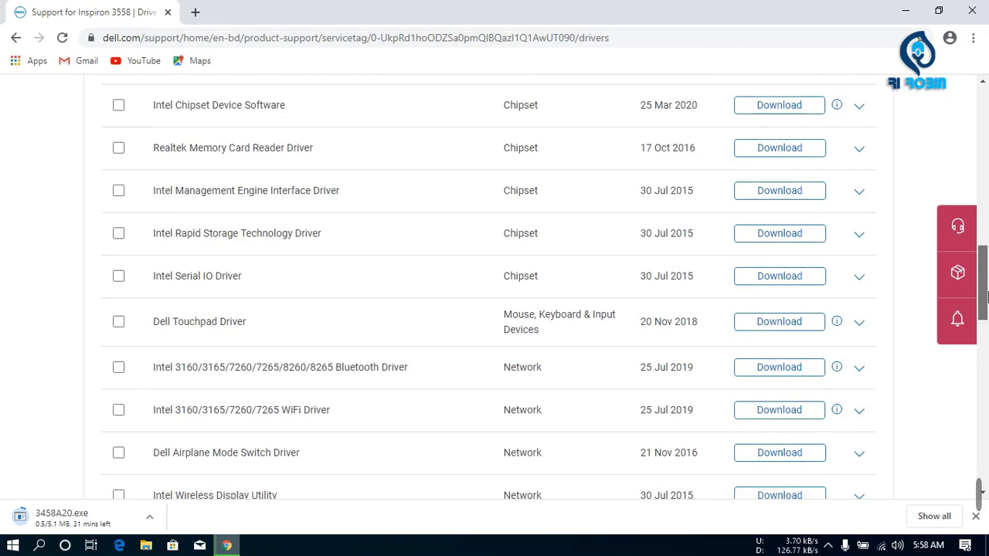
left_click_drag(986, 297, 986, 323)
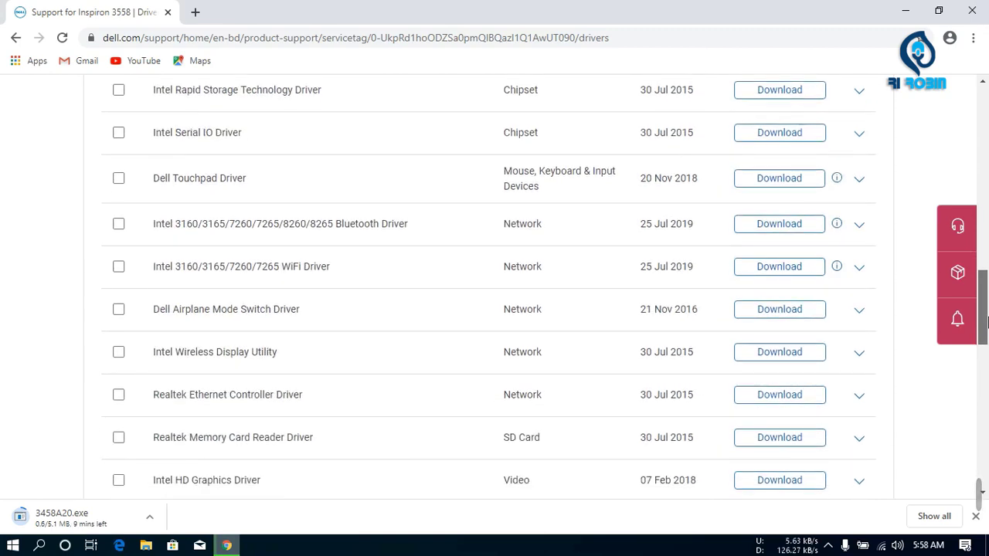
left_click_drag(986, 323, 987, 299)
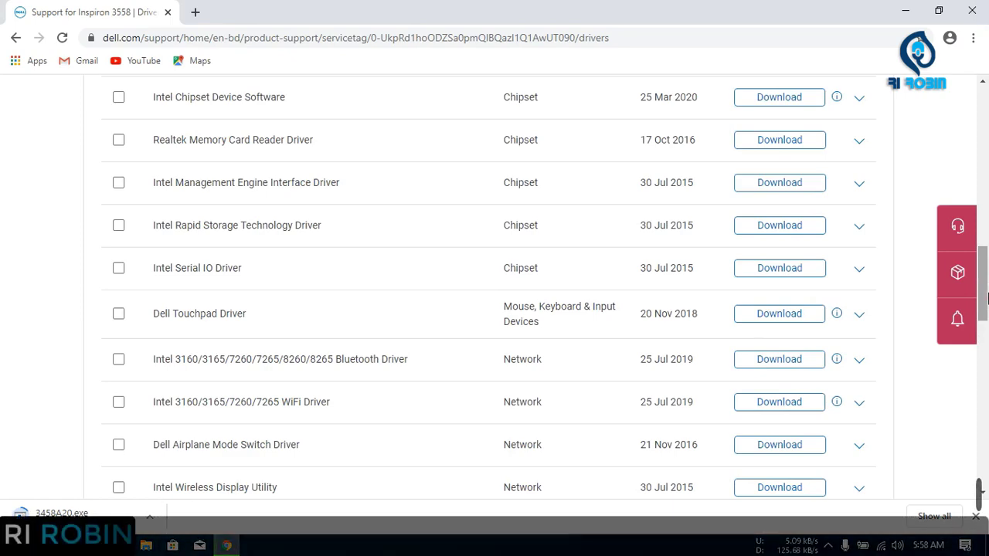
left_click_drag(987, 299, 986, 386)
Try to download the Intel HD Graphics Driver and the SD Card category's Realtek Memory Card Reader Driver
scroll(783, 407, "up", 5)
left_click(783, 406)
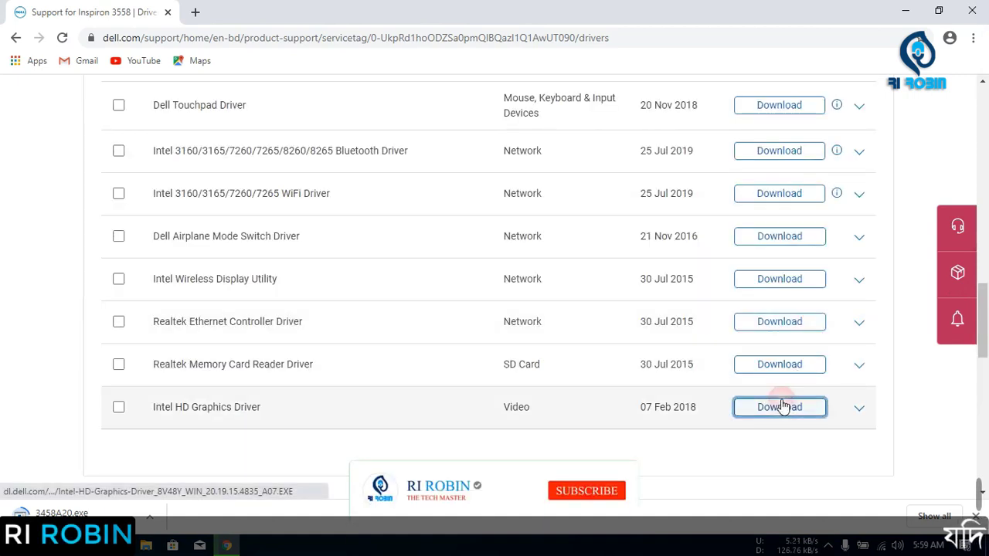
left_click(776, 366)
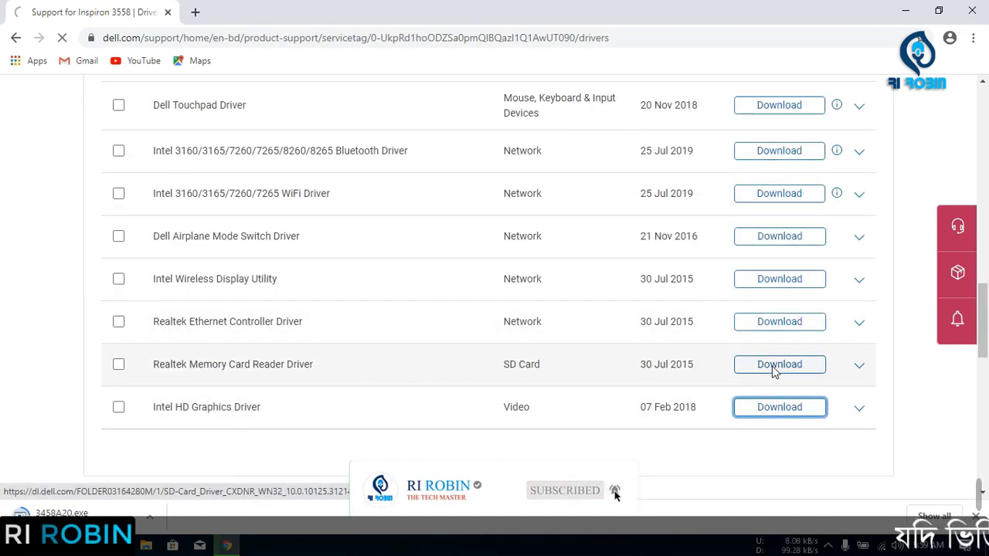
left_click(773, 369)
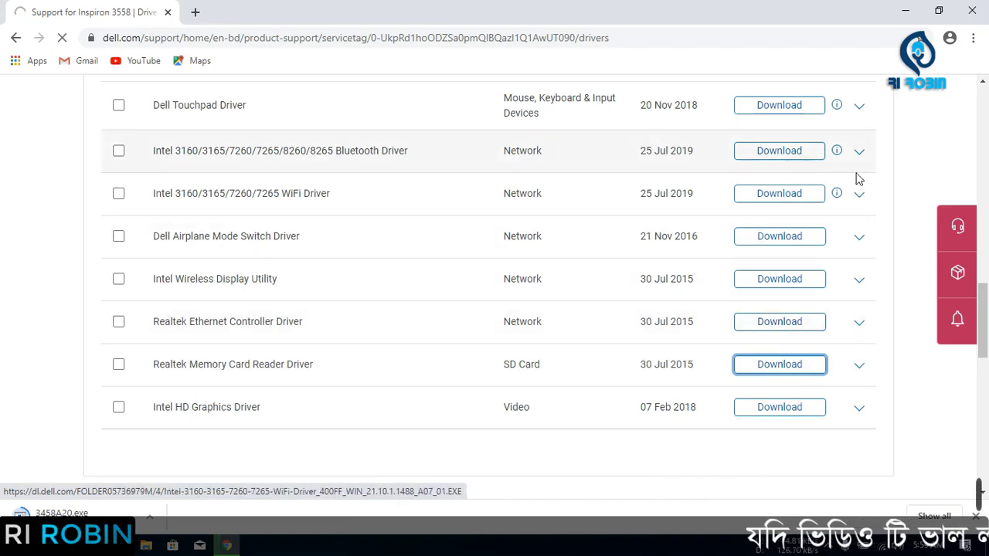
Show all downloads and remove the SD card driver and Intel HD Graphics driver entries from the list
left_click_drag(982, 313, 986, 213)
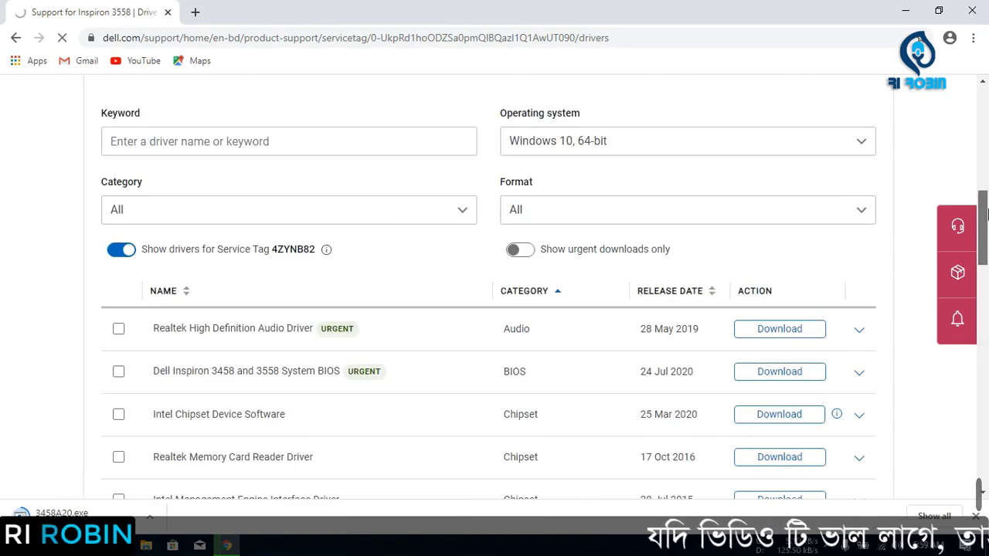
scroll(986, 212, "down", 2)
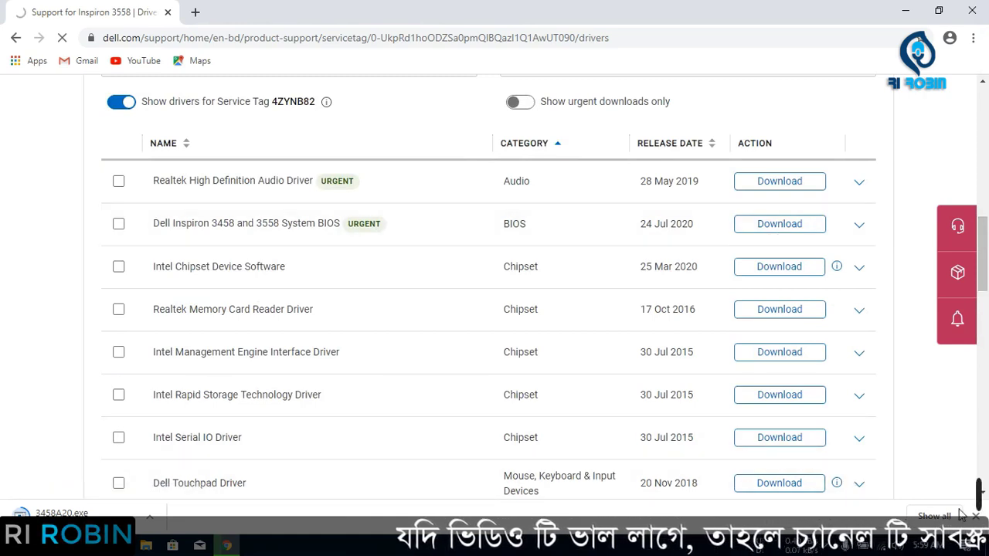
left_click(934, 516)
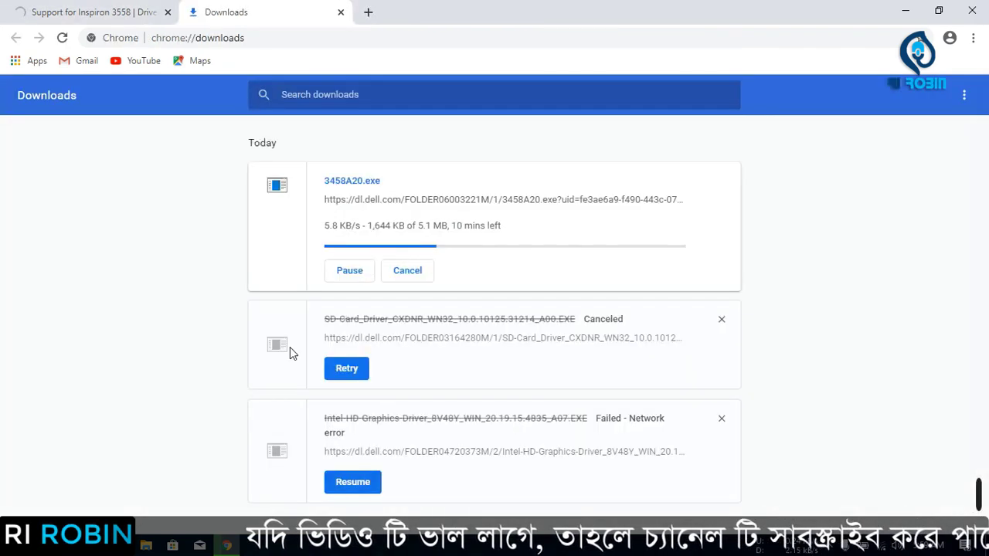
left_click(721, 319)
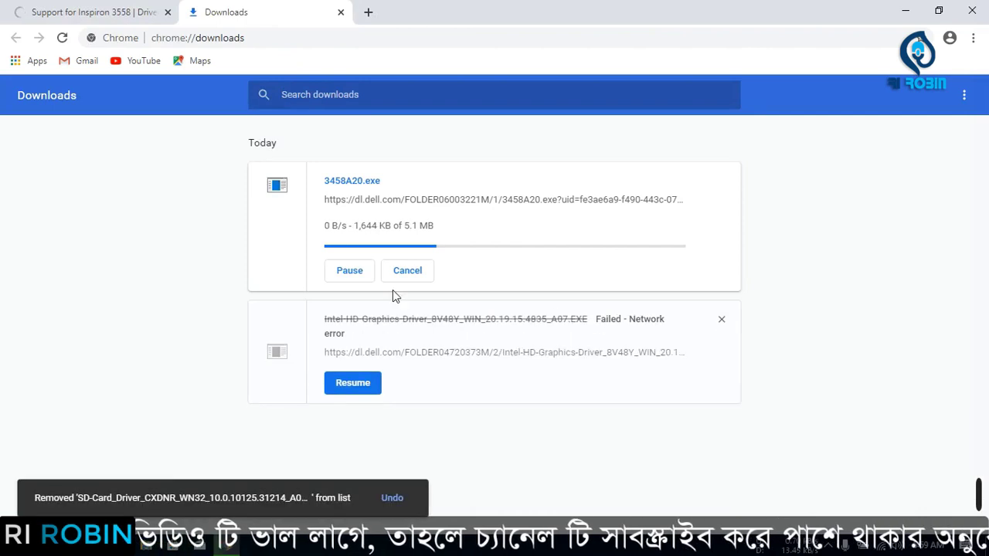
left_click(721, 320)
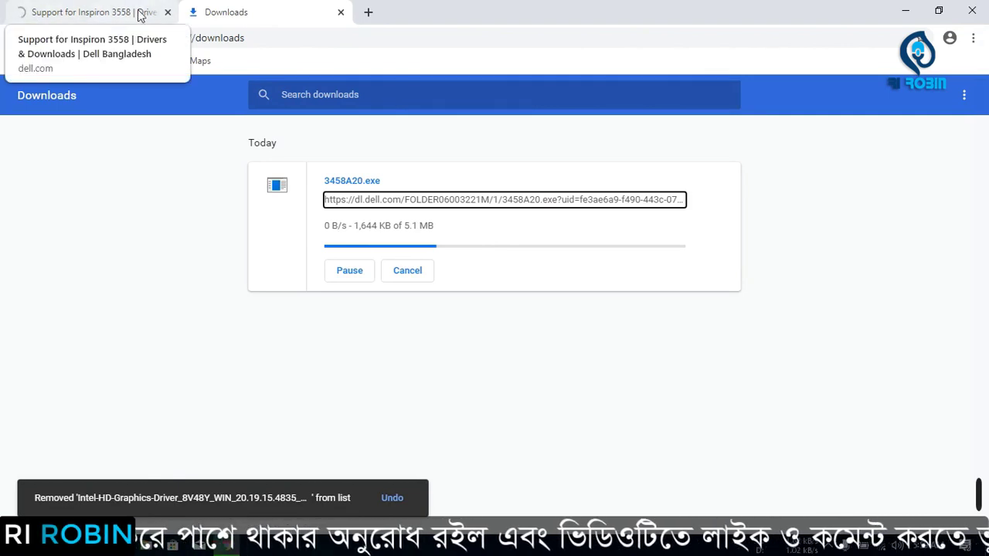
Close the Dell support page and Chrome, and open the Downloads folder in File Explorer to check its files
left_click(167, 12)
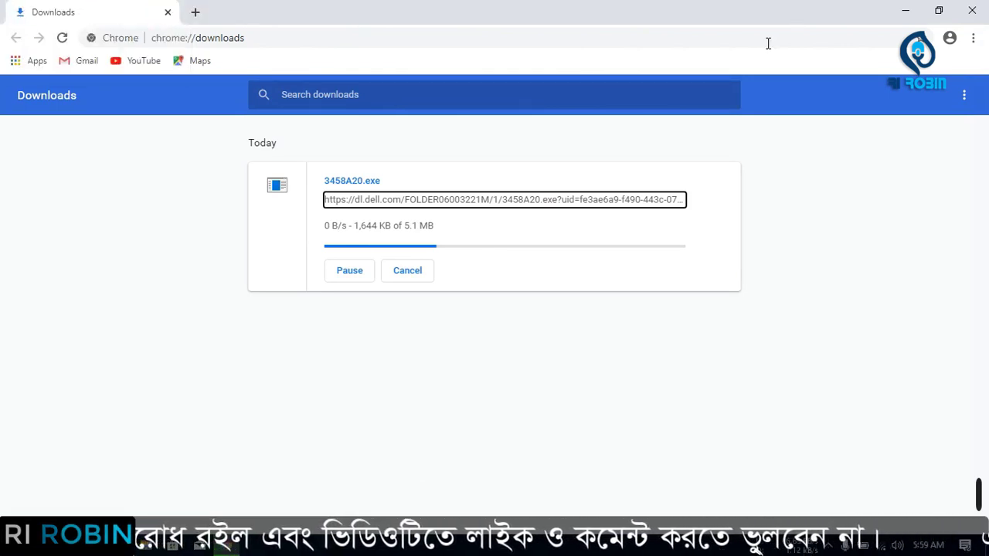
left_click(971, 11)
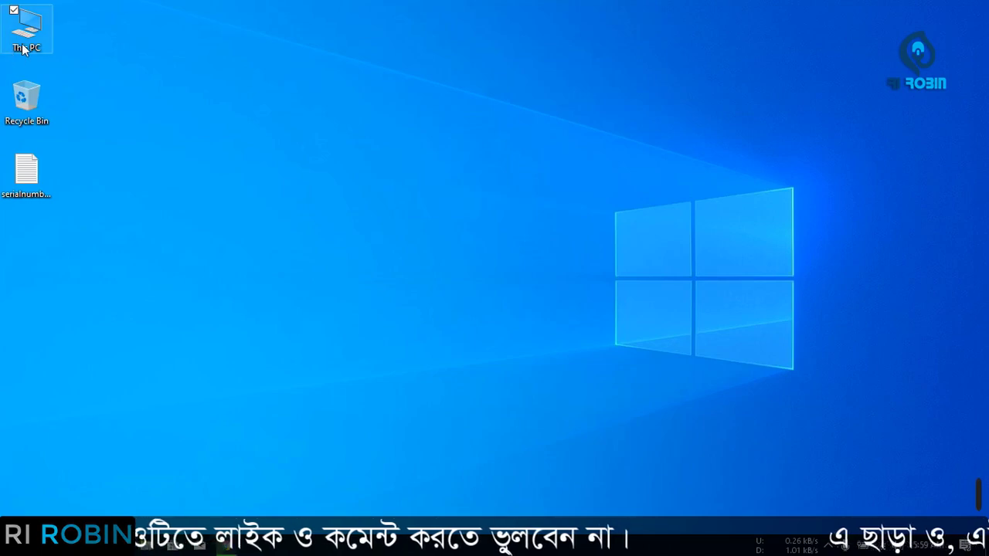
double_click(23, 49)
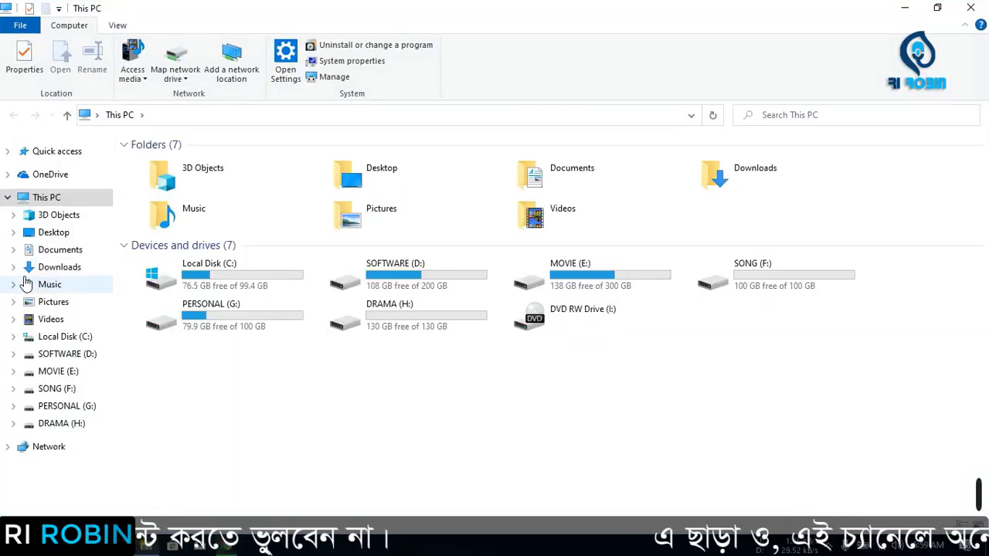
left_click(57, 269)
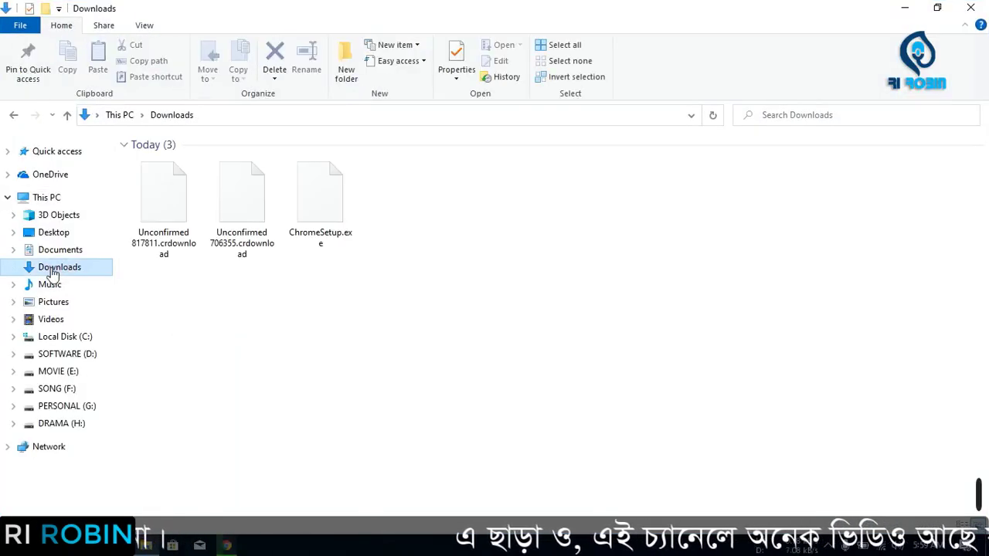
left_click_drag(506, 313, 179, 222)
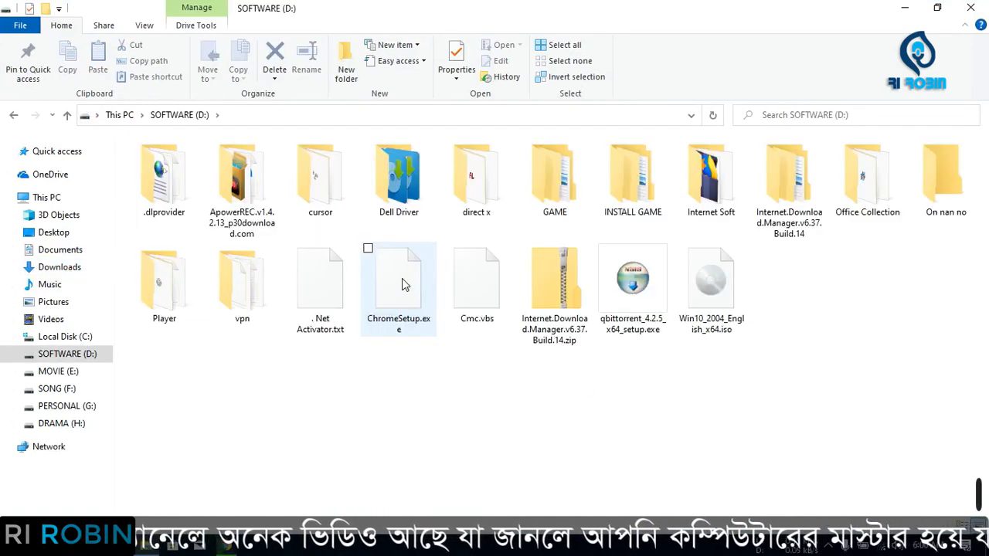
Open the Dell Driver folder on the SOFTWARE (D:) drive and display its driver installers as large icons
left_click(408, 210)
double_click(407, 210)
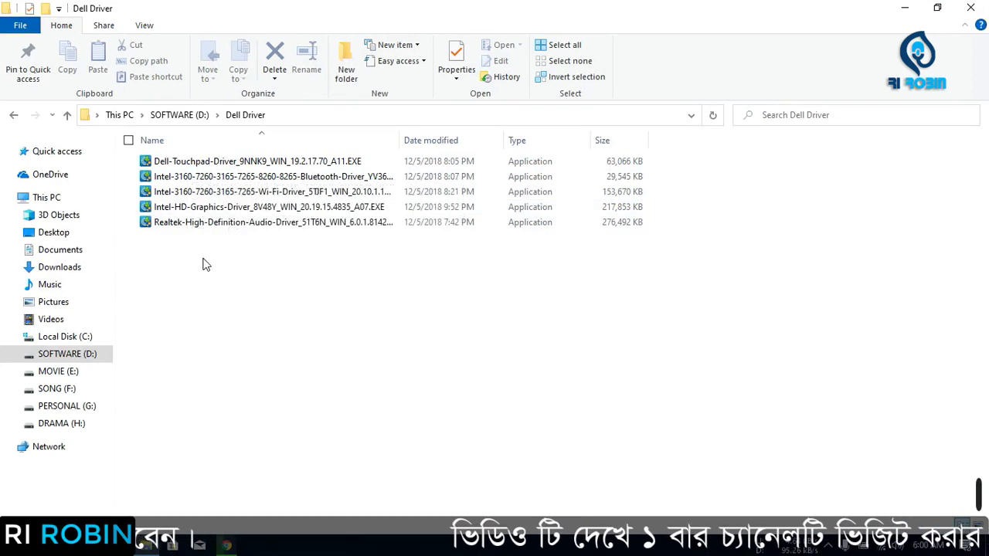
left_click_drag(203, 261, 297, 166)
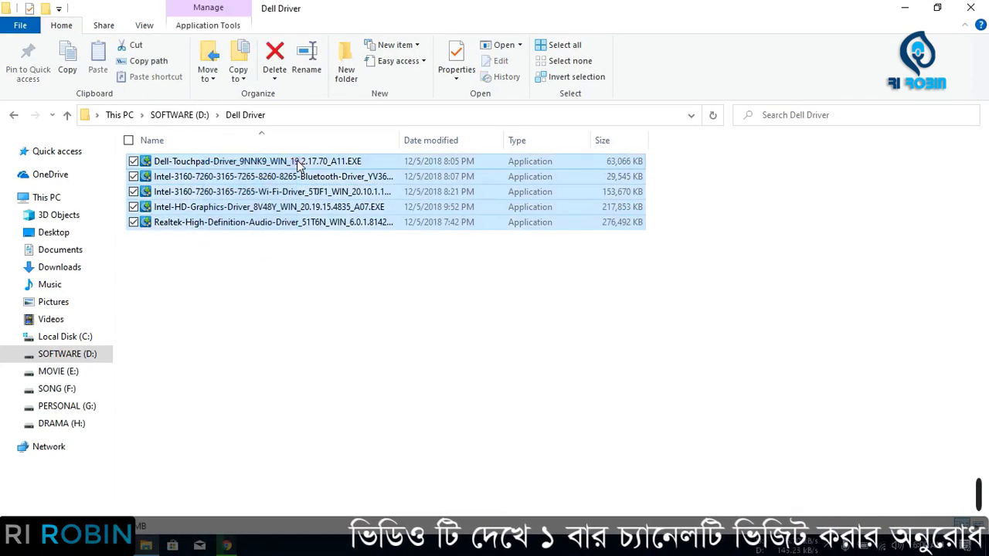
left_click(275, 279)
key("ctrl+shift+2")
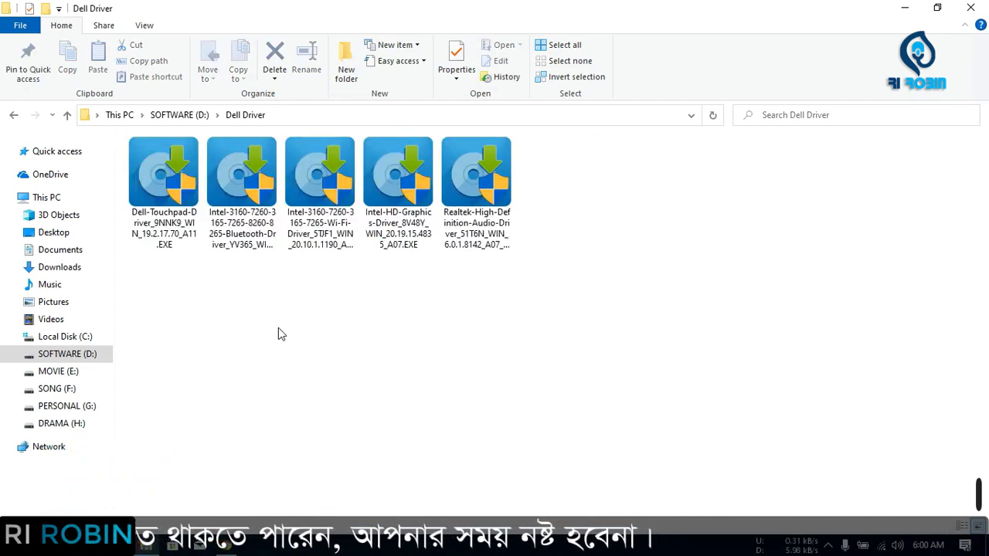
Start installing the Dell Touchpad Driver and the Intel Bluetooth Driver from their update packages in the Dell Driver folder
left_click(162, 194)
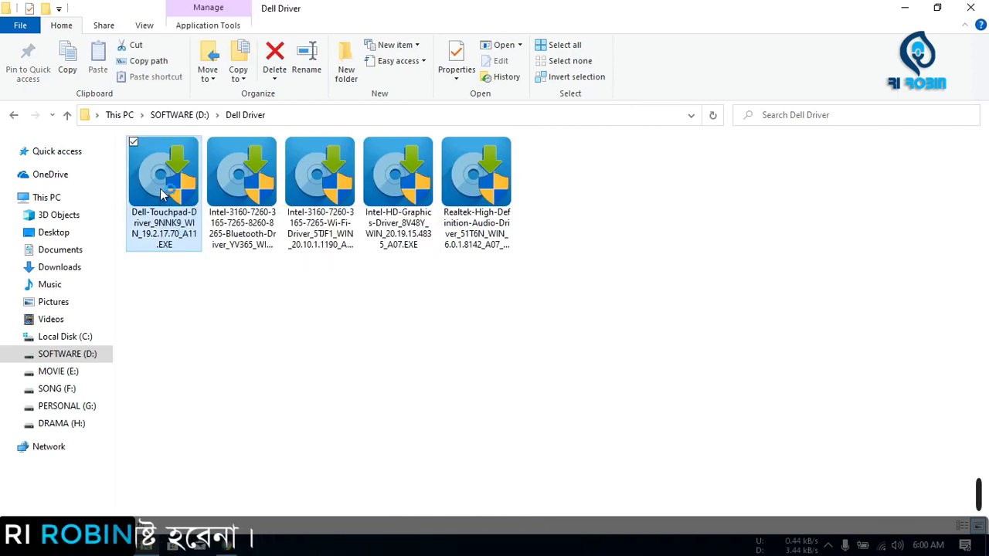
double_click(162, 194)
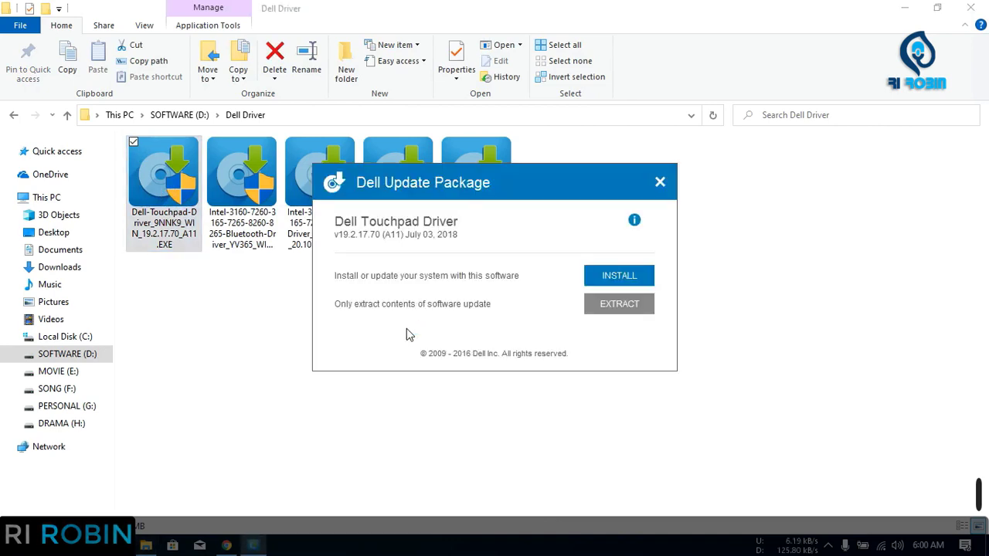
left_click(611, 278)
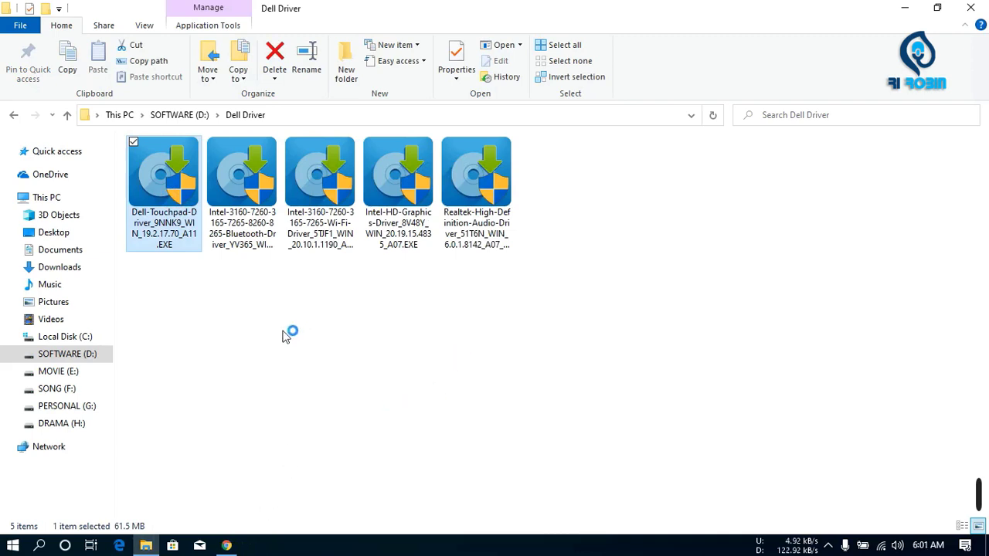
left_click(228, 179)
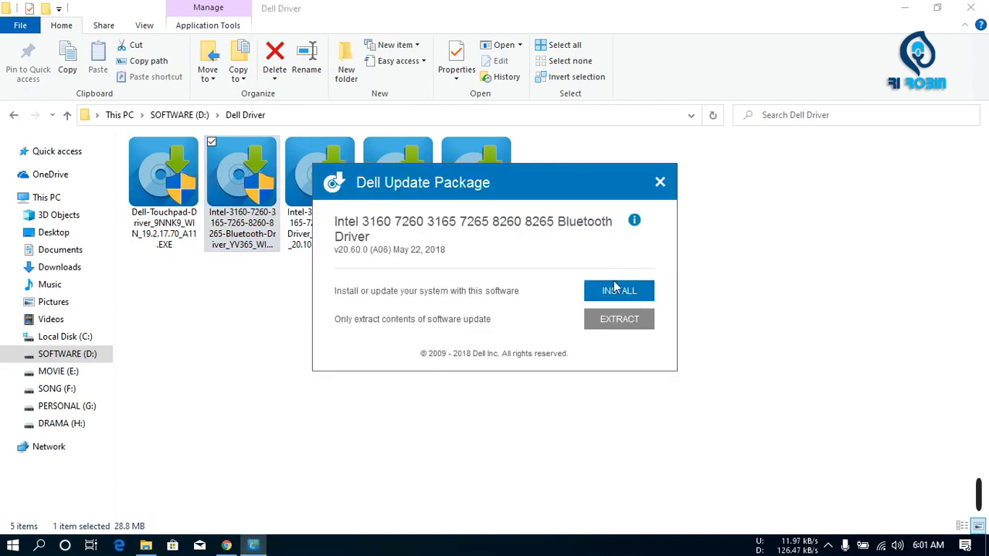
left_click(615, 288)
Launch the Intel Wi-Fi driver and Intel HD Graphics driver packages from the Dell Driver folder
left_click(328, 189)
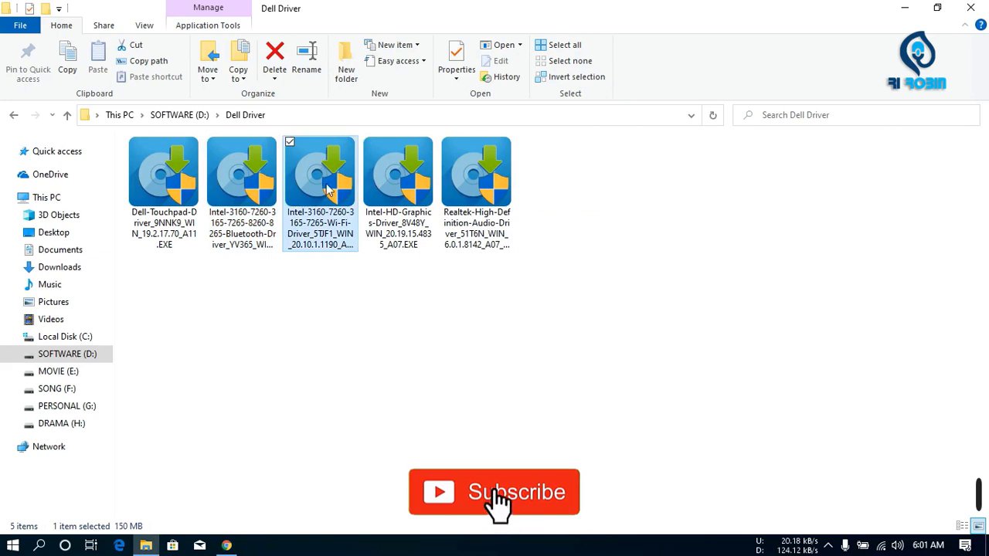
double_click(329, 189)
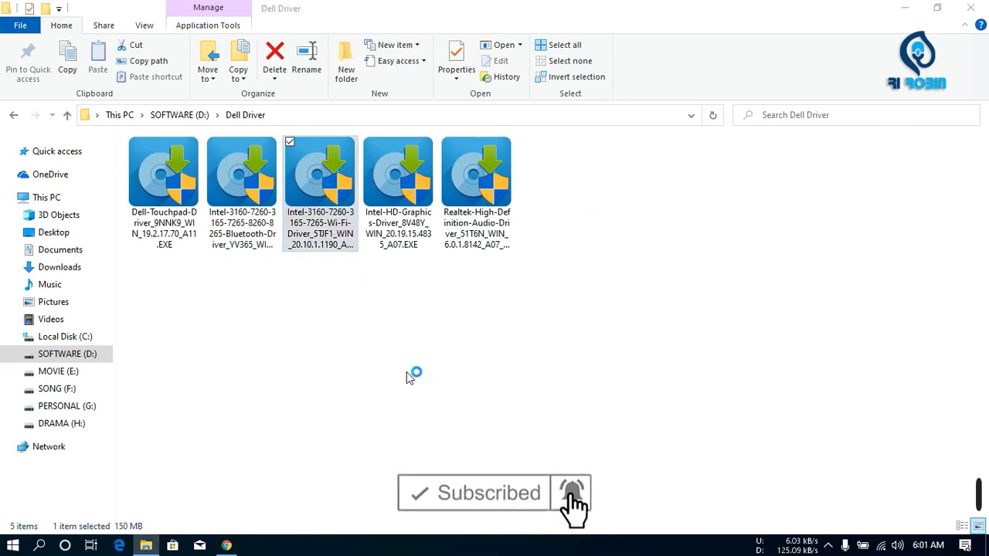
left_click(392, 196)
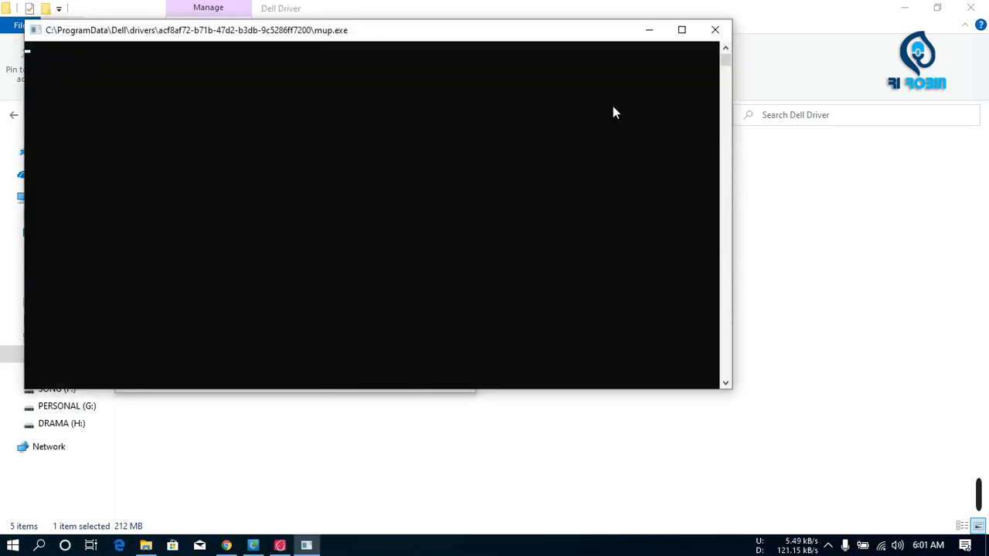
Minimize the mup.exe console, accept the Synaptics license agreement and start installing the Synaptics Pointing Device Driver
left_click(650, 30)
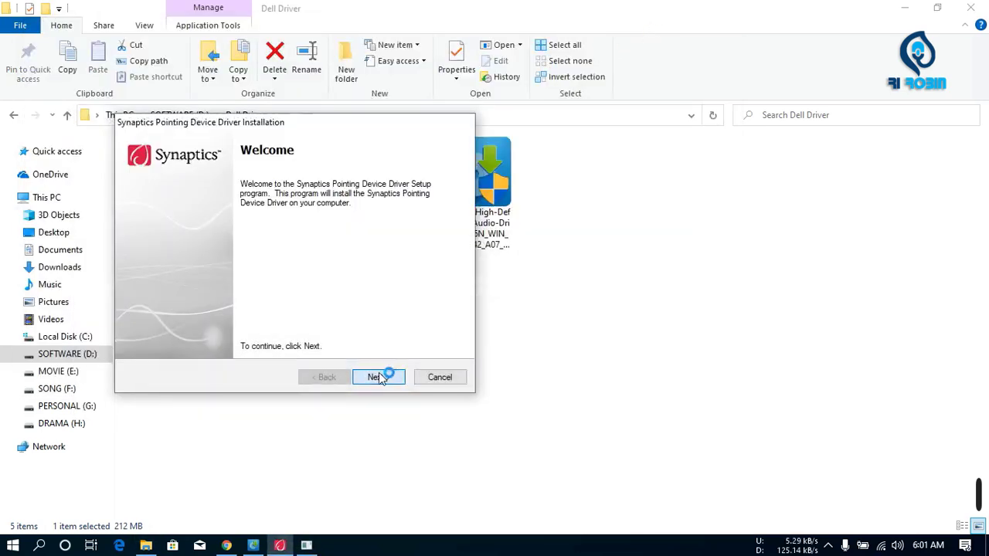
left_click(380, 377)
left_click(198, 324)
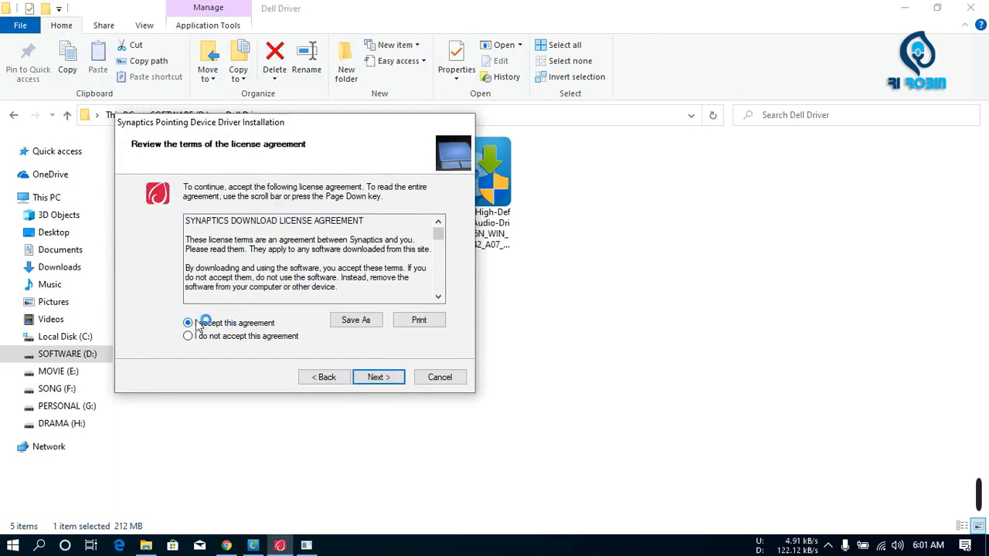
left_click(375, 378)
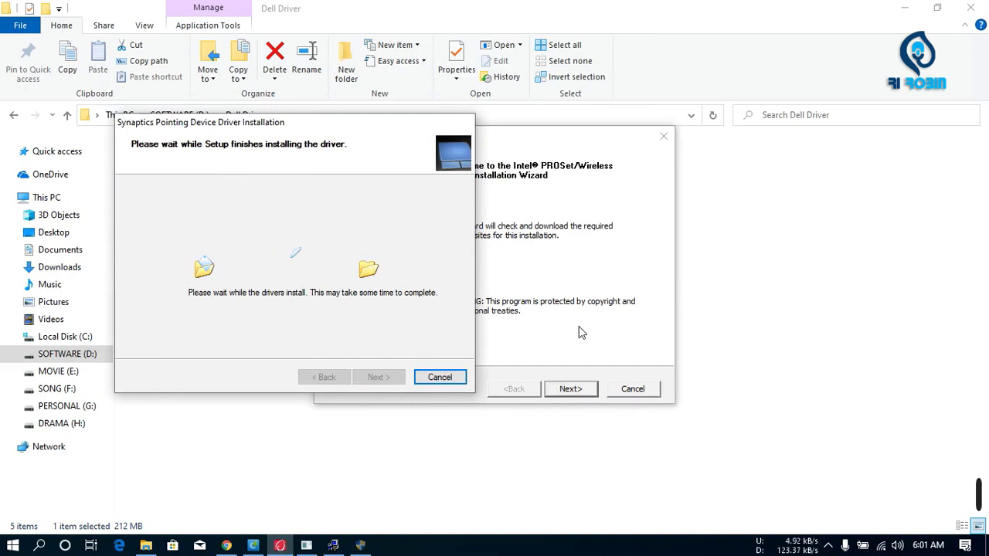
Continue the Intel PROSet/Wireless installation wizard and start the Intel HD Graphics Driver package's installation
left_click(579, 326)
left_click(570, 389)
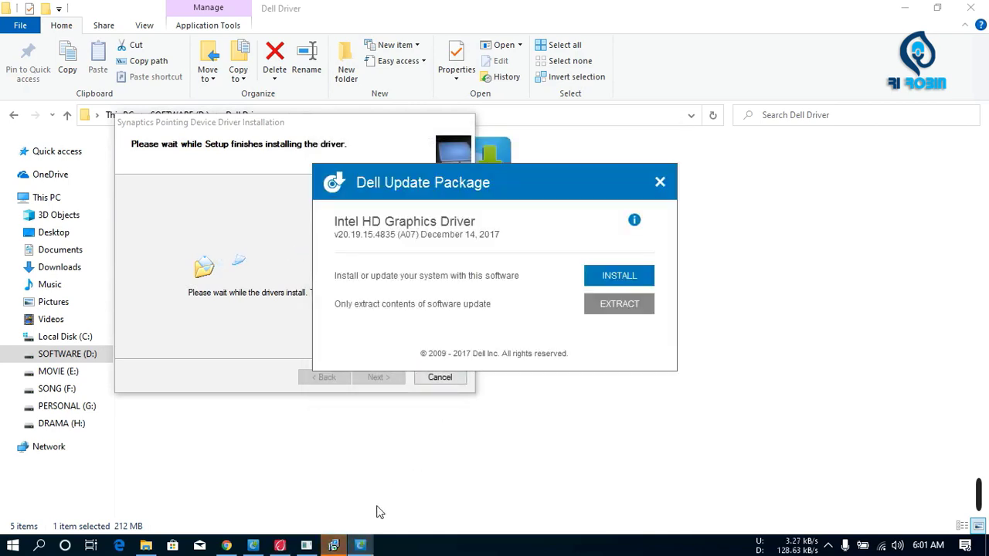
left_click(645, 275)
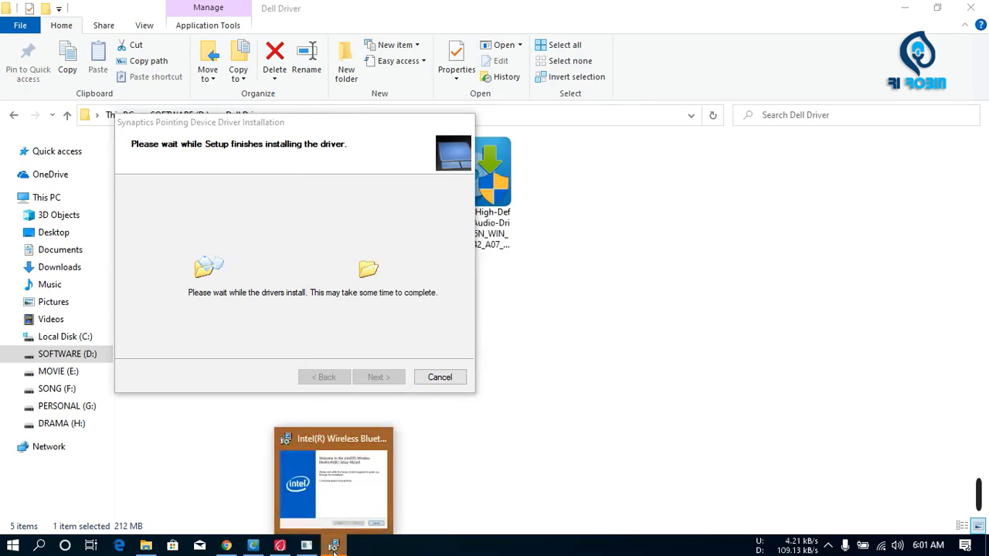
Accept the license terms in the Intel Wireless Bluetooth setup wizard and start its installation
left_click(335, 546)
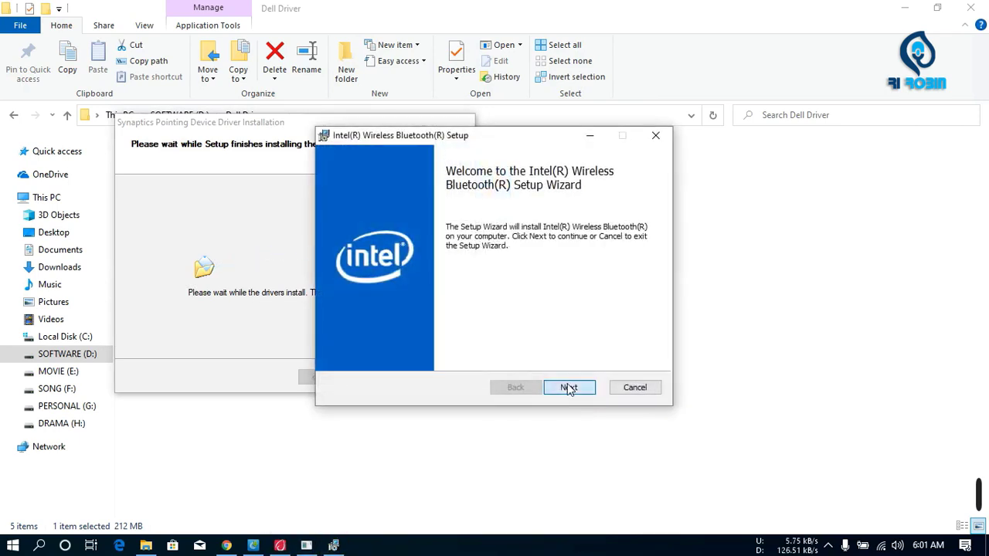
left_click(568, 389)
left_click(339, 353)
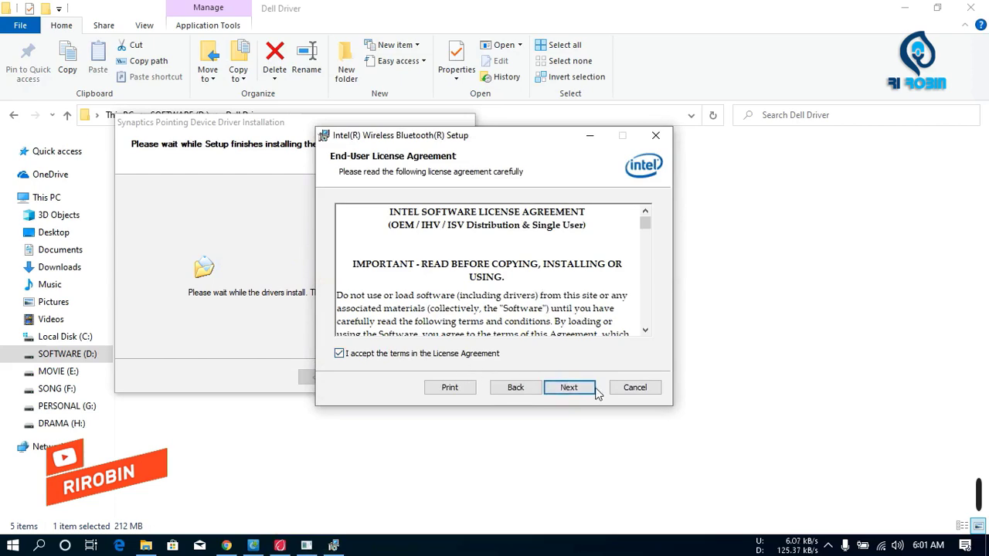
left_click(575, 389)
left_click(390, 318)
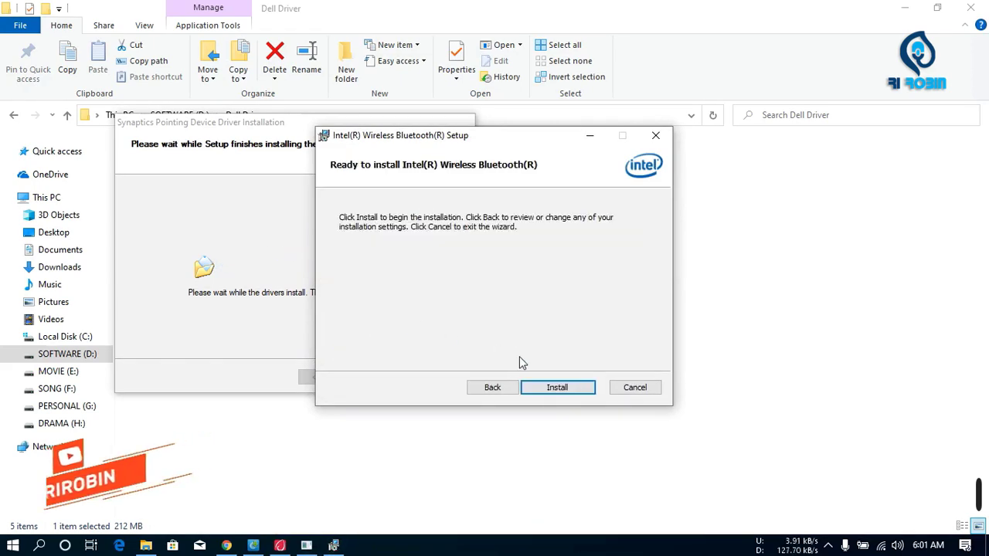
left_click(557, 389)
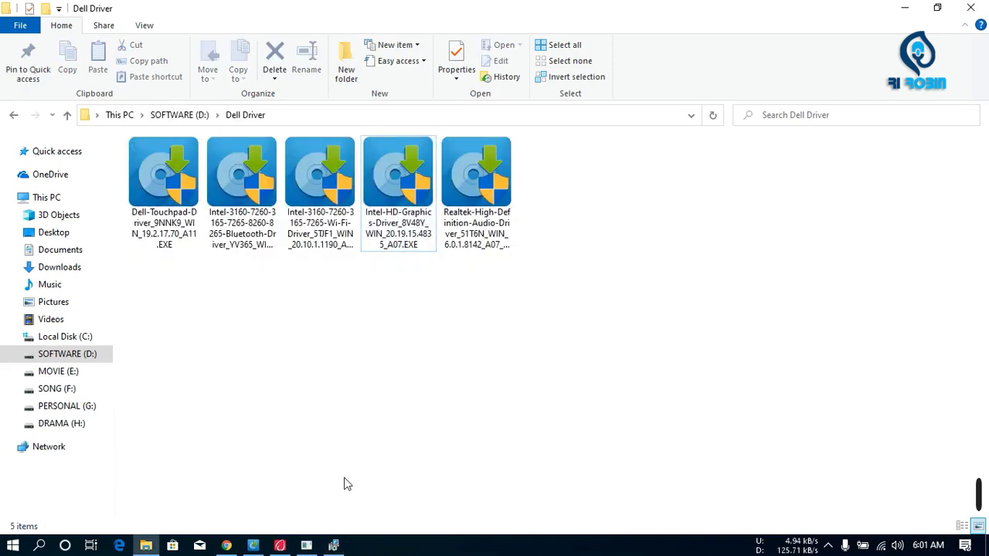
Proceed with the pending Dell update package and start installing the Realtek High Definition Audio Driver package
left_click(253, 546)
left_click(619, 276)
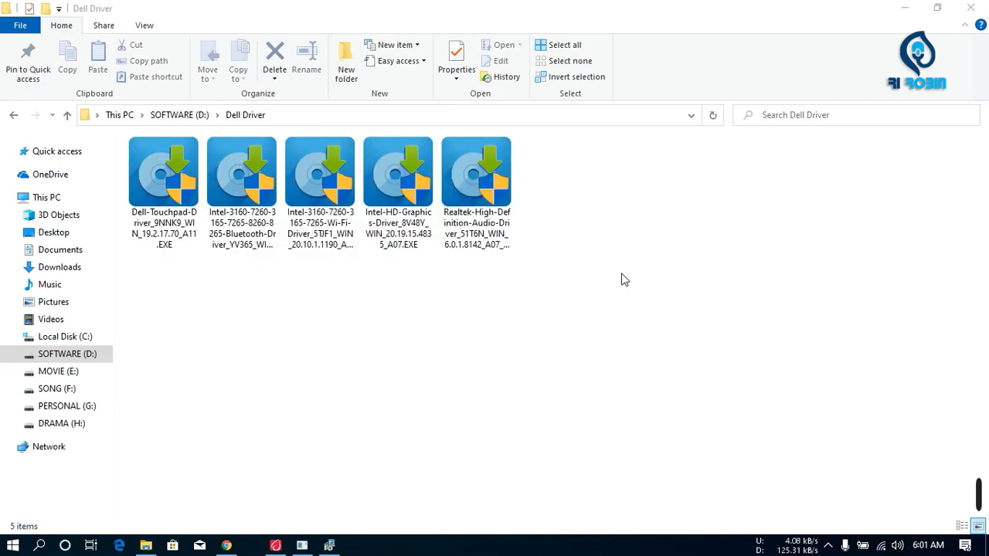
left_click(485, 190)
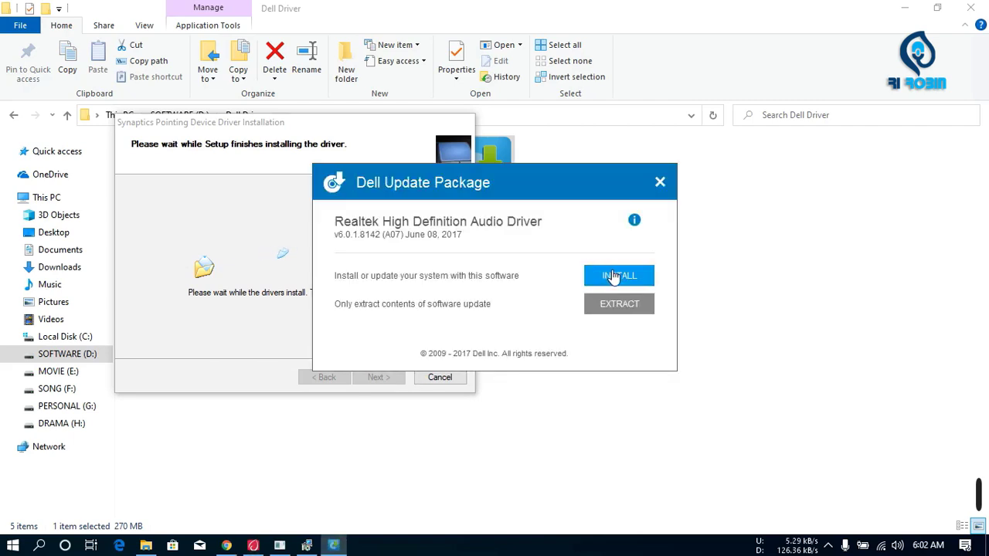
left_click(612, 275)
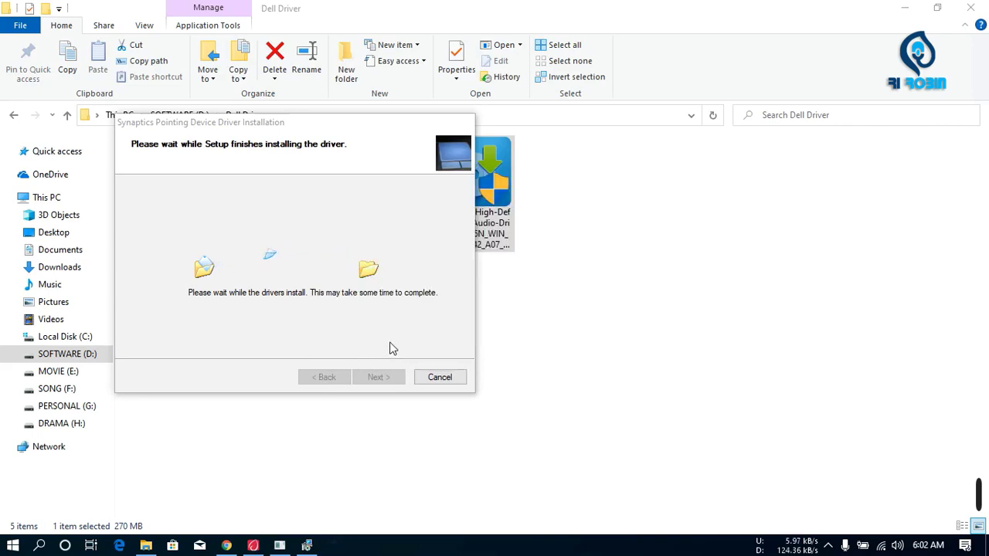
Close the Dell Driver folder, move the Synaptics installation window aside and bring the Bluetooth setup window forward
left_click(971, 8)
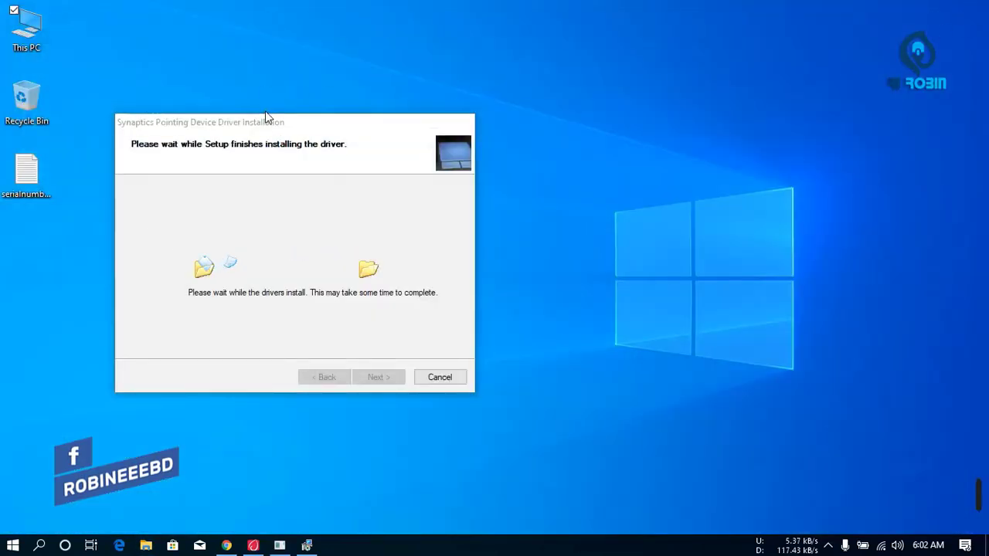
left_click_drag(261, 123, 738, 102)
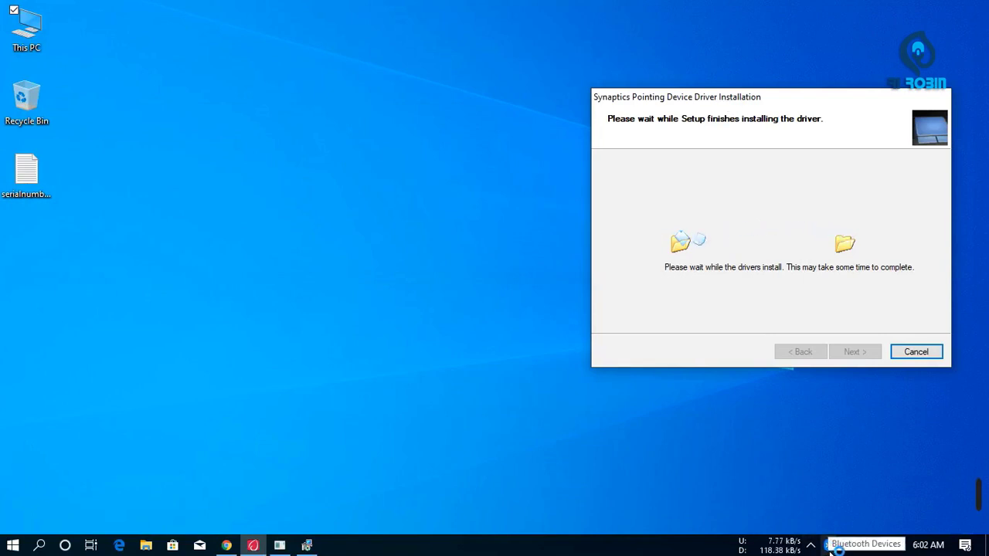
left_click(339, 442)
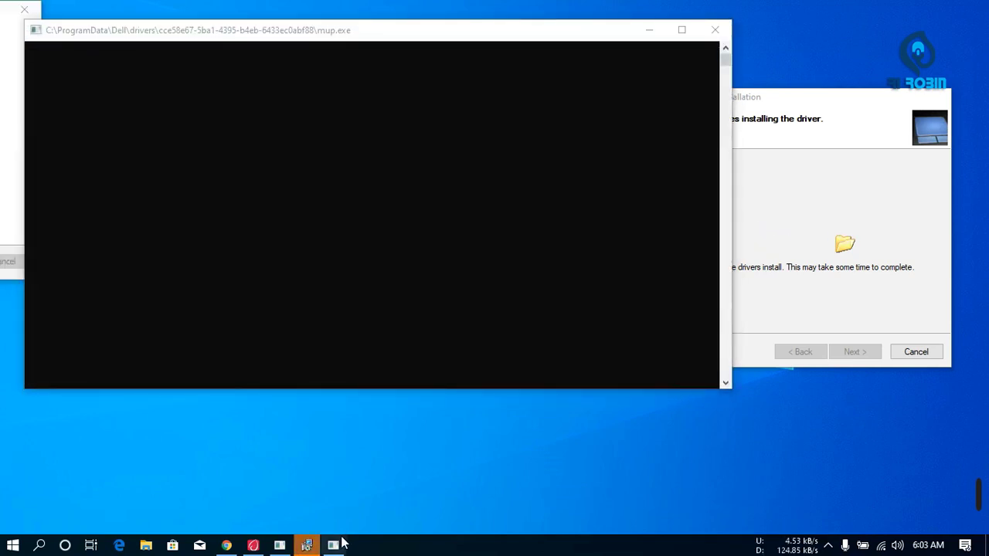
left_click(308, 545)
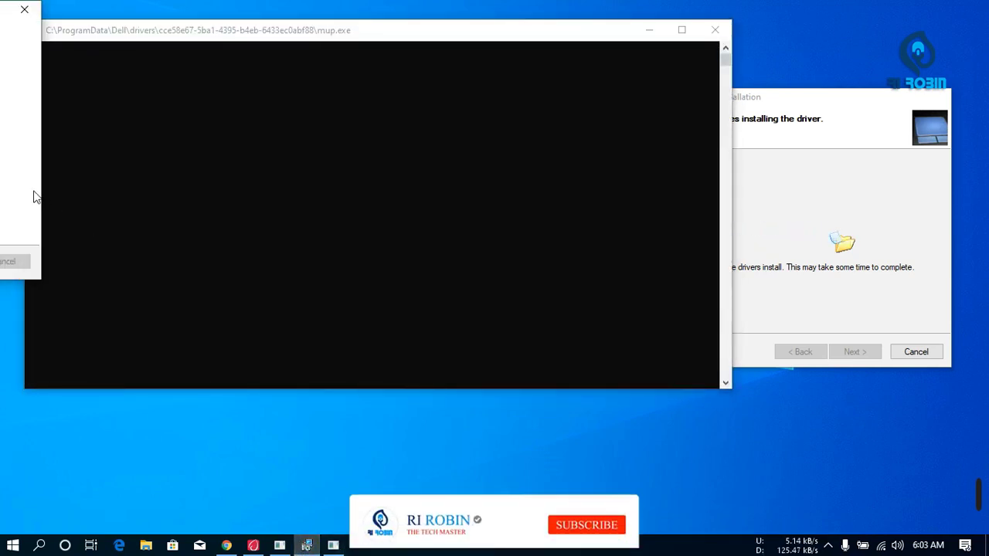
Minimize the mup.exe console, accept the End User License Agreement and install Intel PROSet/Wireless Software with default settings
left_click(648, 32)
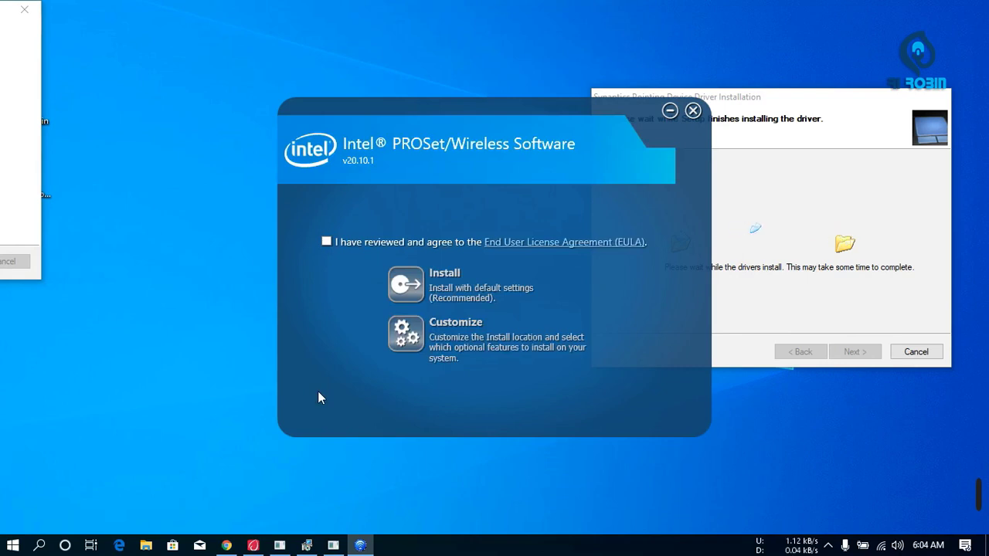
left_click(326, 242)
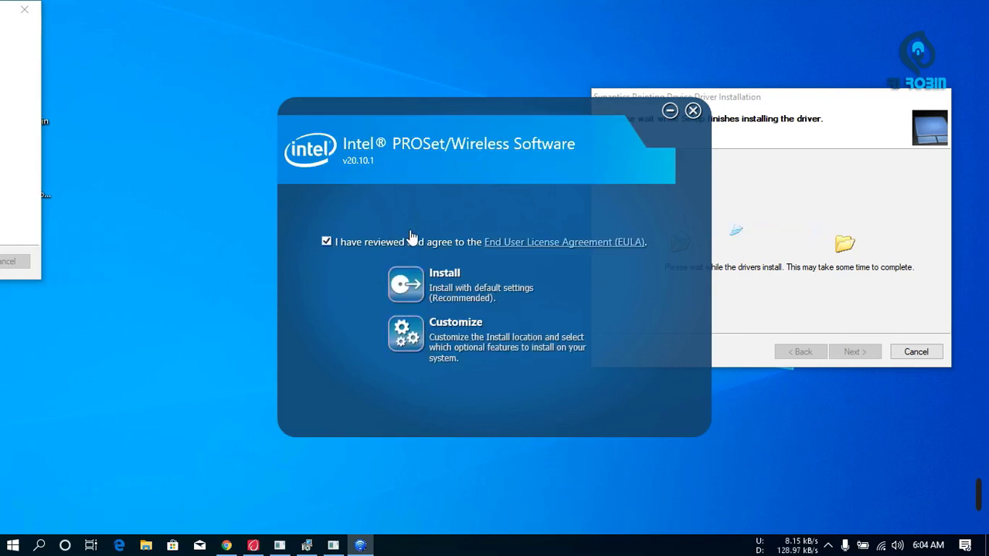
left_click(408, 294)
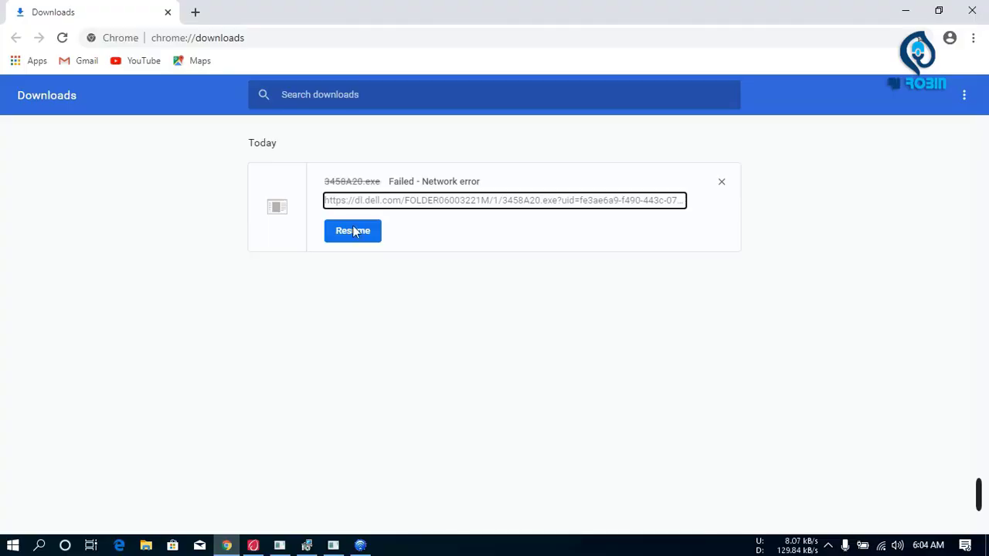
Finish the Synaptics driver setup and resume the 3458A20.exe download in Chrome, leaving the browser minimized
left_click(353, 230)
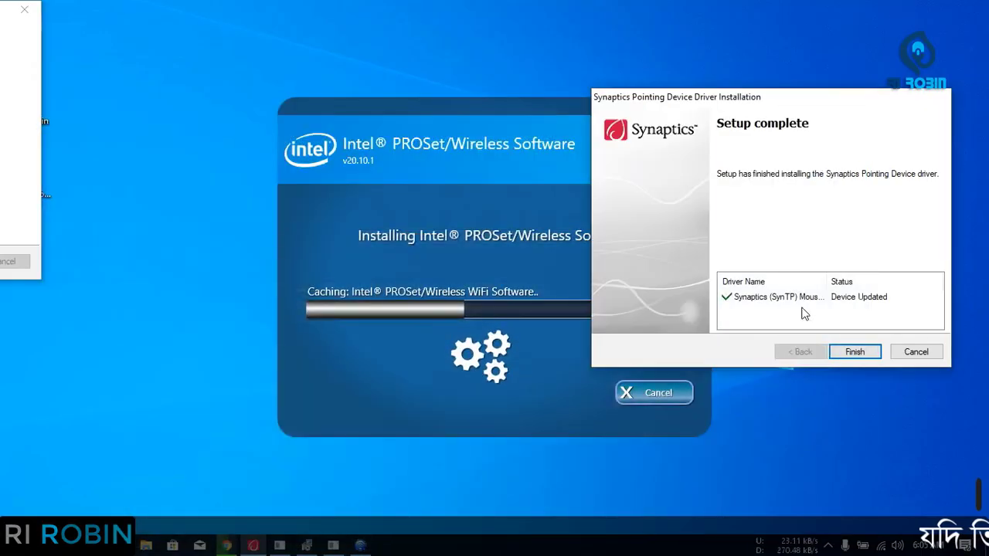
left_click(854, 352)
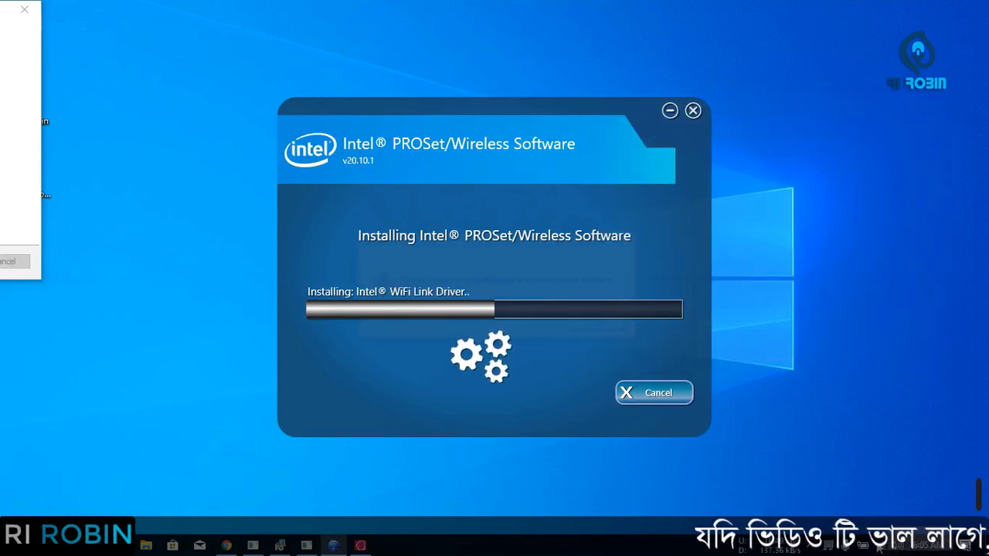
left_click(226, 546)
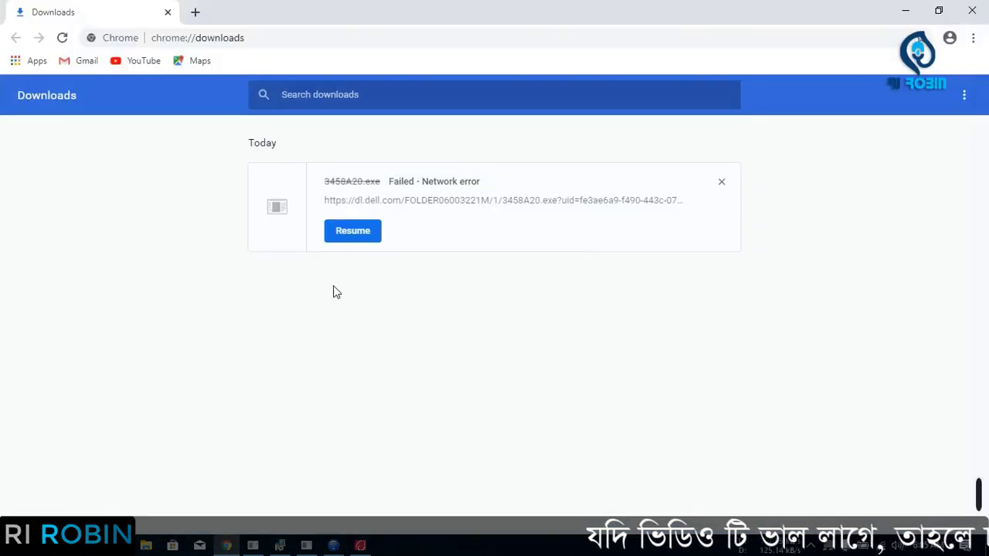
left_click(349, 236)
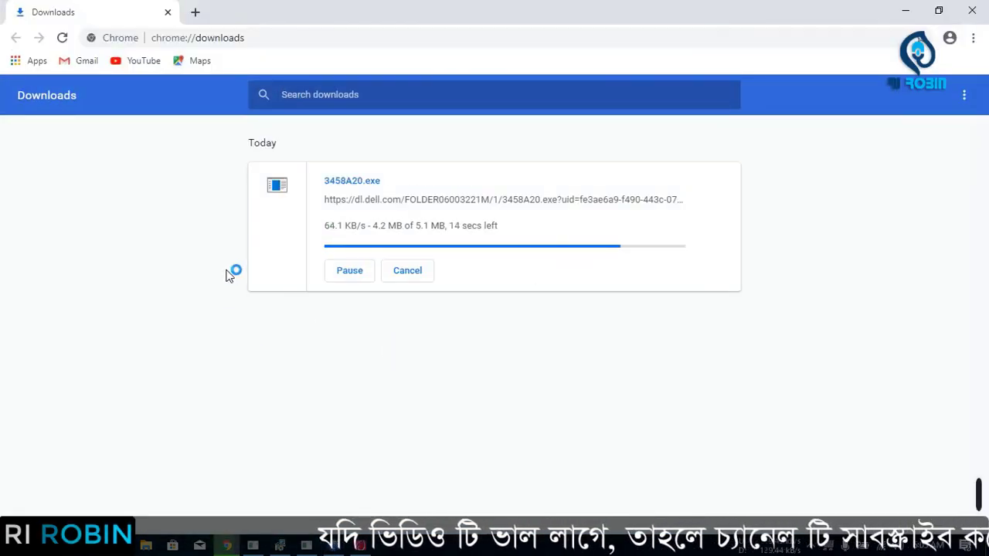
left_click(902, 15)
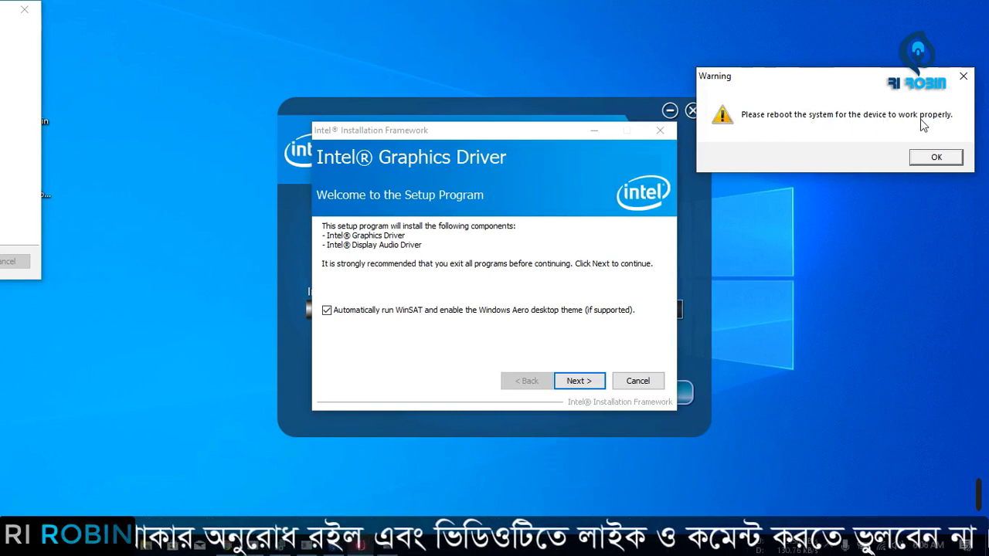
Accept the Intel Graphics Driver license agreement and start its installation with the automatic WinSAT option enabled
left_click(578, 381)
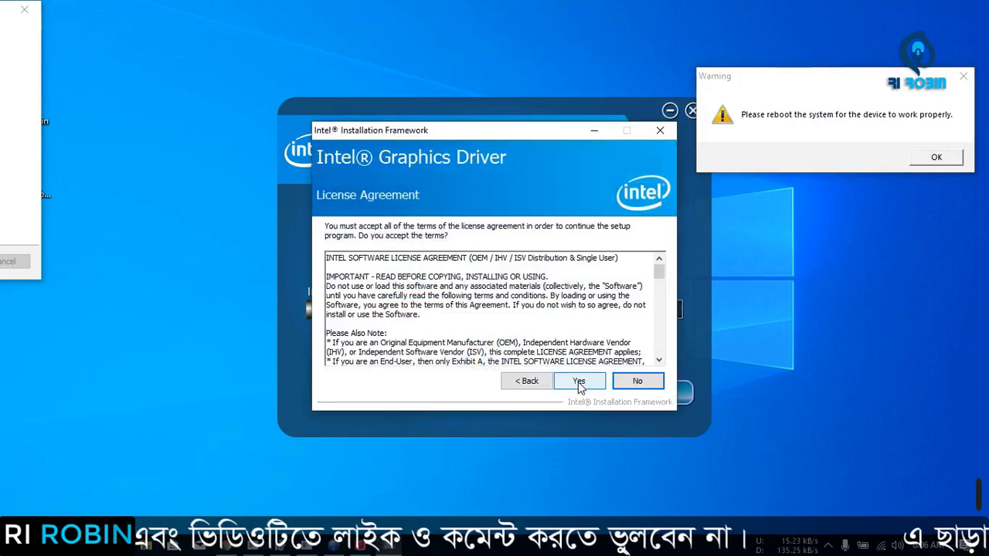
left_click(579, 381)
left_click(579, 381)
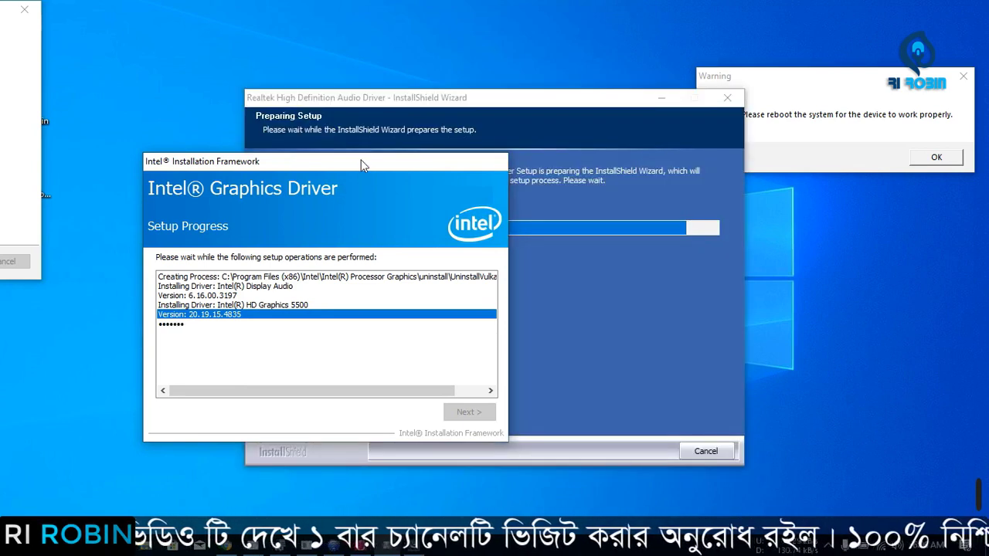
Move the Intel Graphics Driver setup window aside and bring the Realtek High Definition Audio Driver wizard forward
left_click_drag(355, 161, 266, 162)
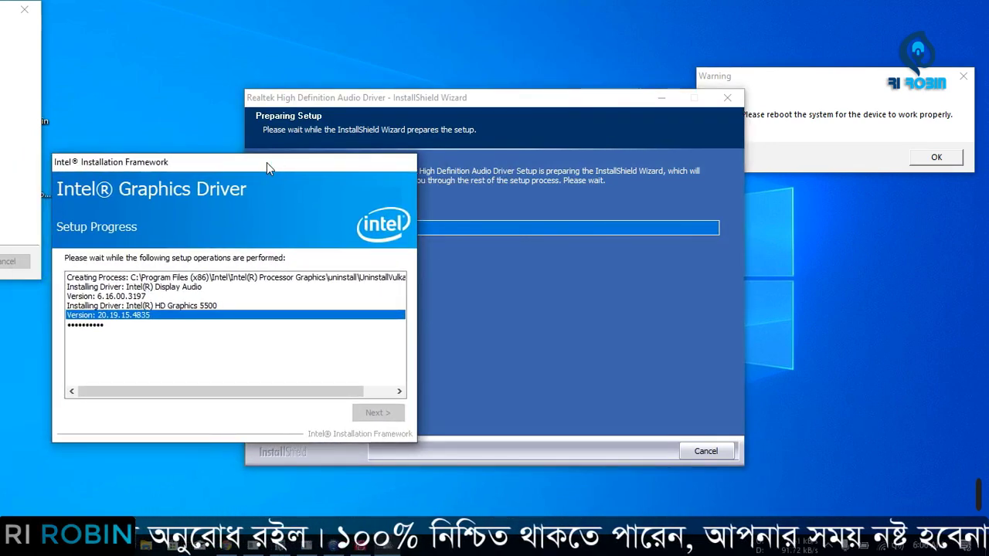
left_click(522, 100)
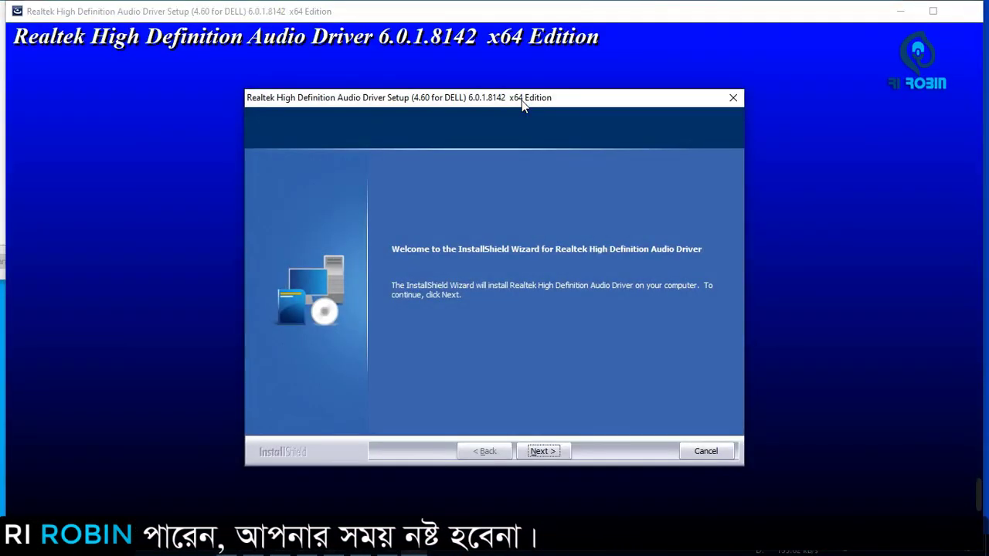
Start the Realtek High Definition Audio Driver installation from the wizard's welcome page
left_click(541, 451)
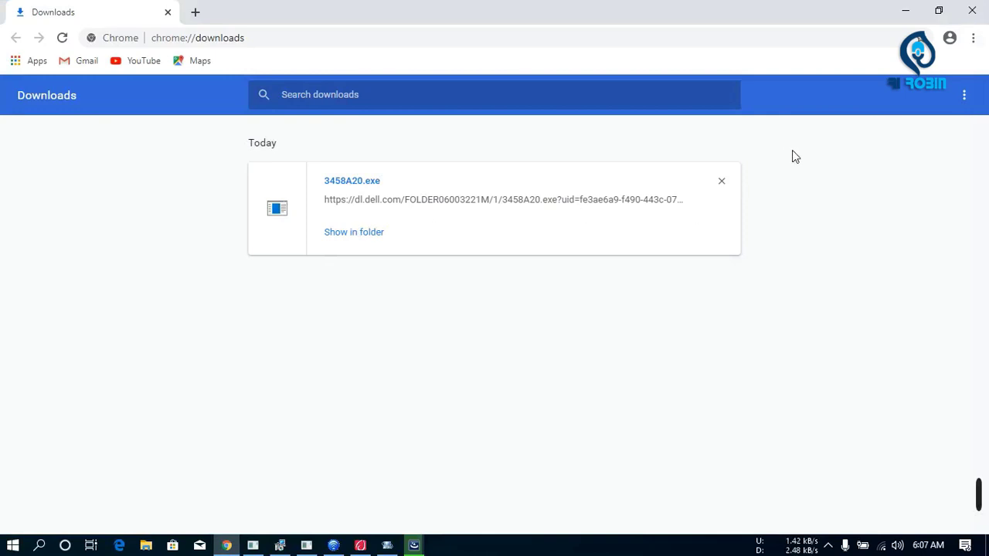
Remove 3458A20.exe from Chrome's download list and transfer the file from Downloads to the Dell Driver folder on SOFTWARE (D:)
left_click(722, 183)
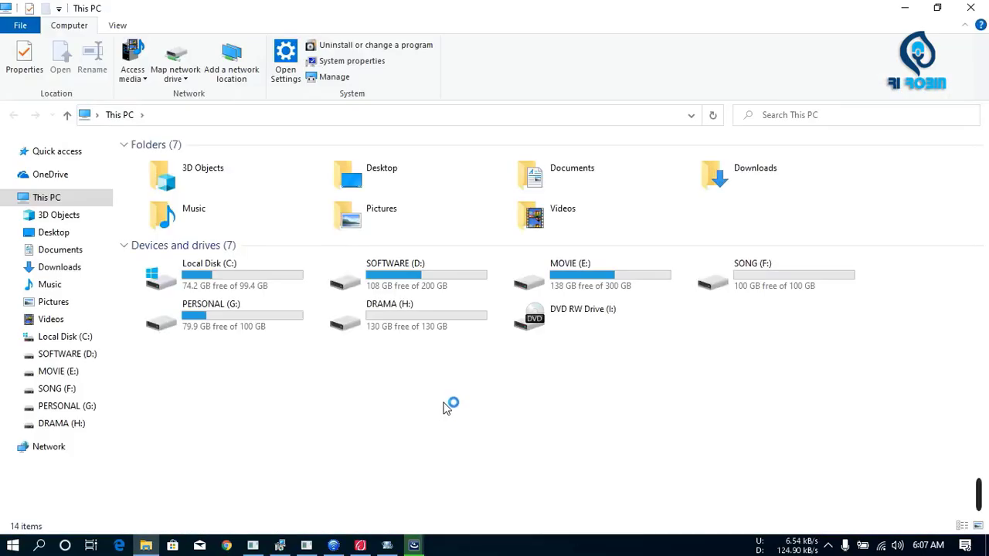
left_click(60, 267)
left_click(166, 197)
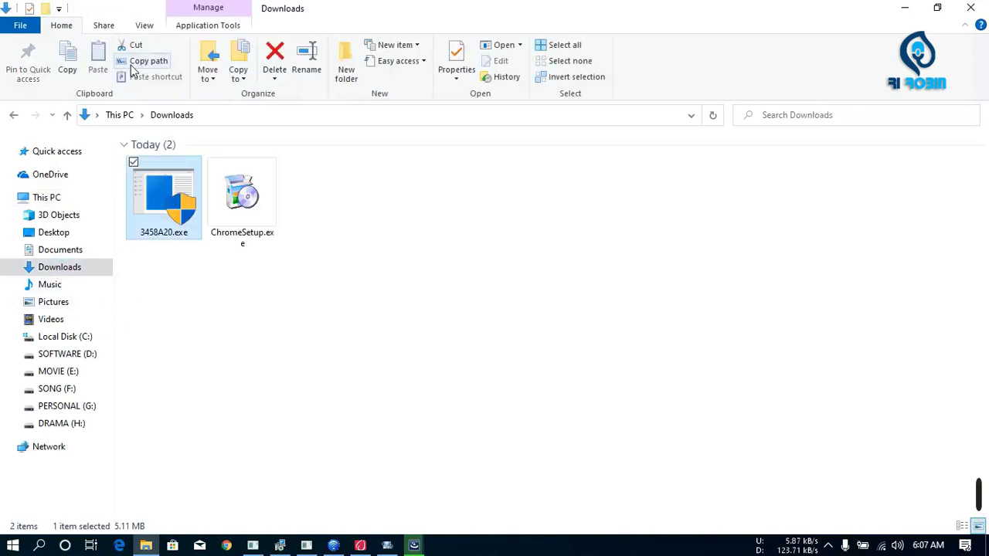
left_click(14, 115)
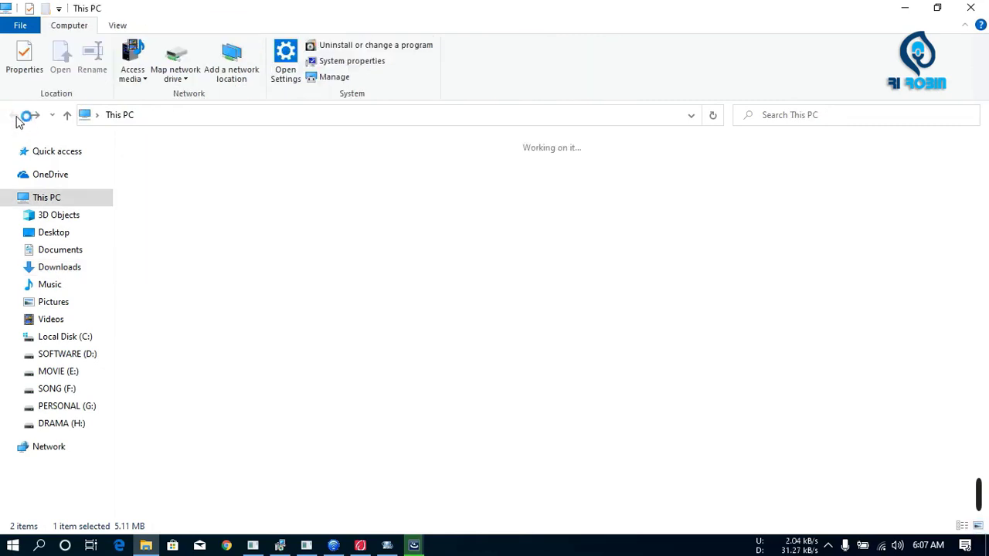
left_click(425, 267)
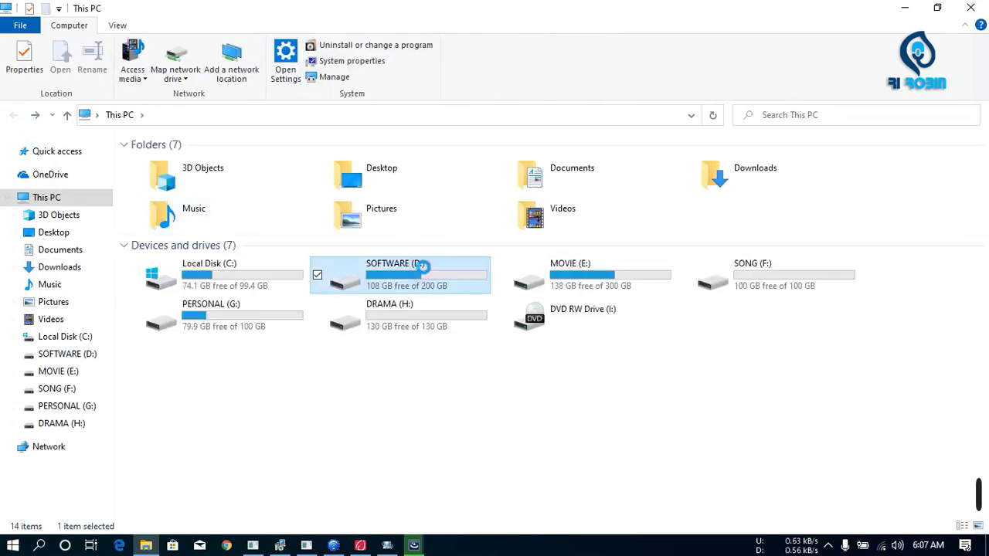
double_click(423, 267)
double_click(409, 208)
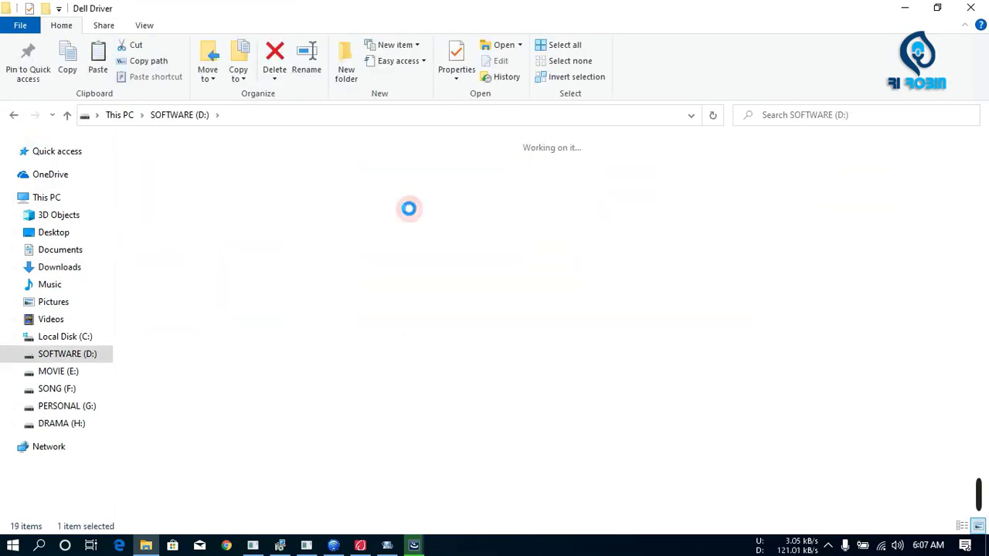
right_click(615, 194)
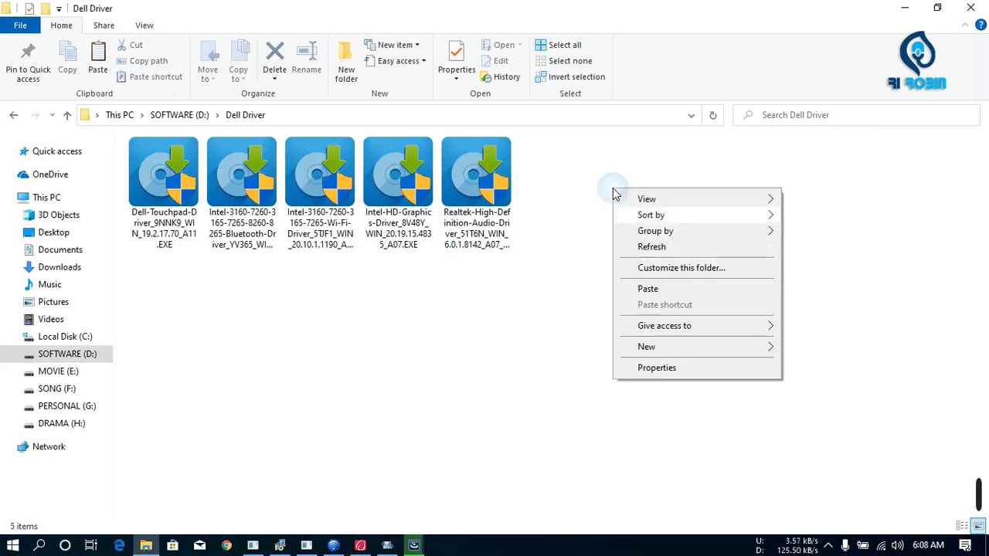
left_click(647, 289)
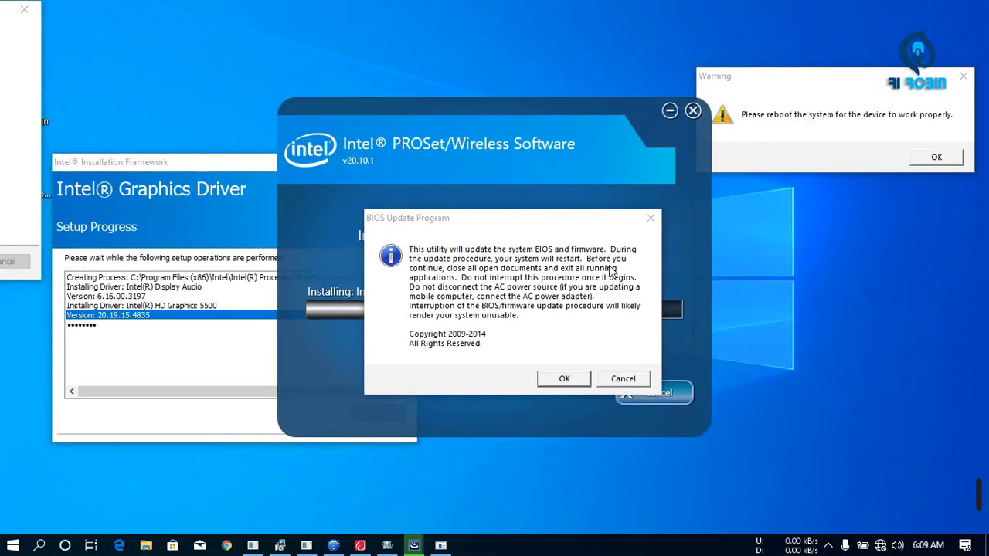
Move the BIOS Update Program dialog off the Intel PROSet/Wireless Software window and finish the wireless software setup
left_click_drag(462, 220, 624, 325)
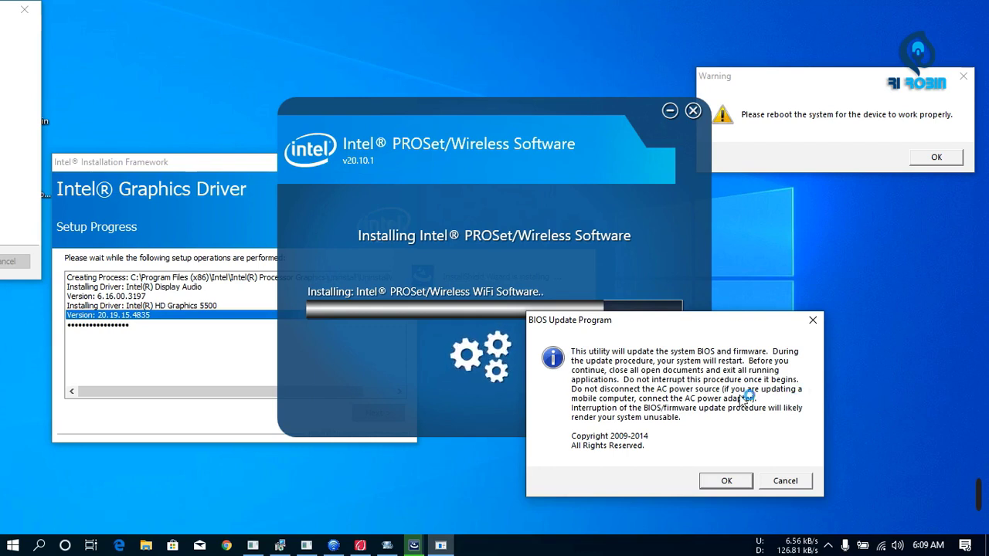
left_click_drag(658, 319, 792, 278)
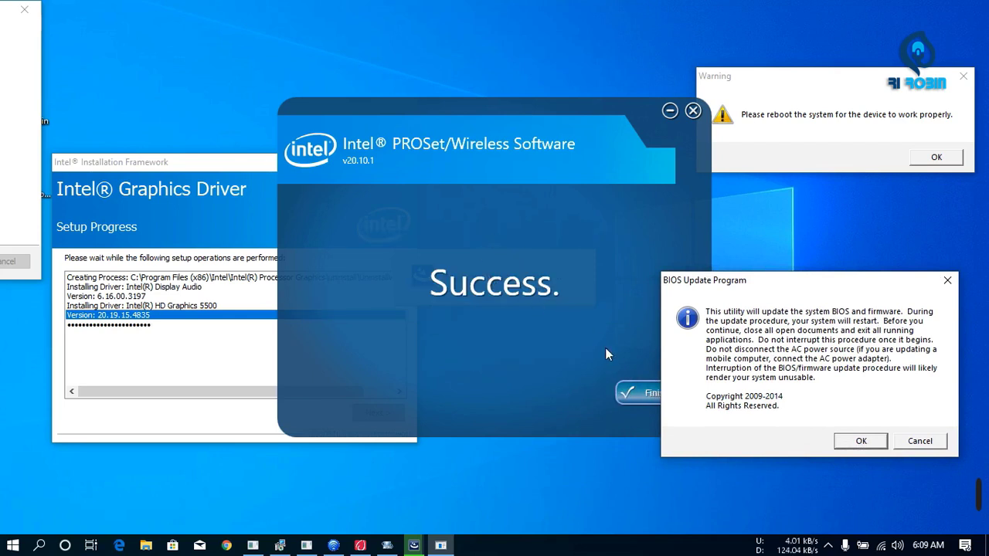
left_click(628, 394)
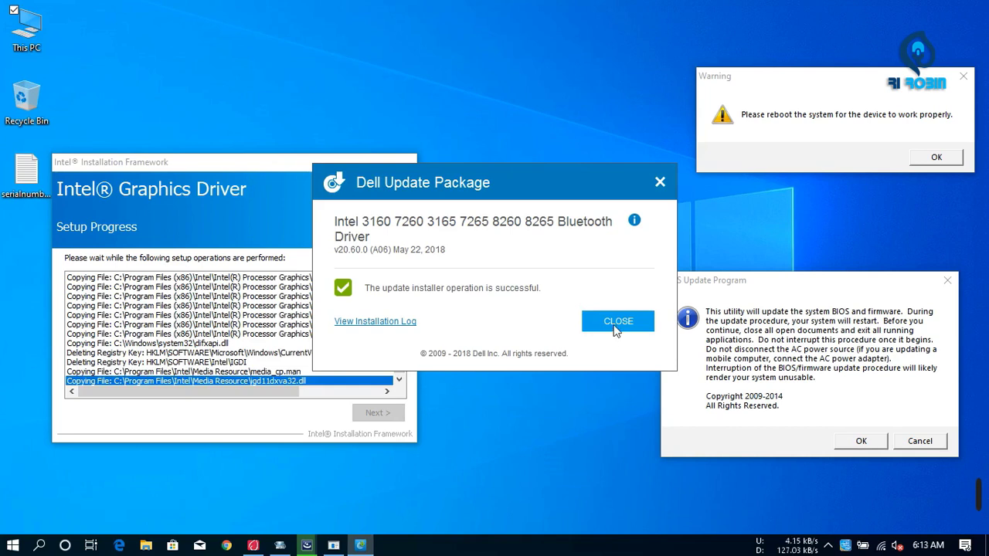
Close the Intel Bluetooth Driver update package and finish the Intel Graphics Driver setup, choosing to restart the computer later
left_click(610, 323)
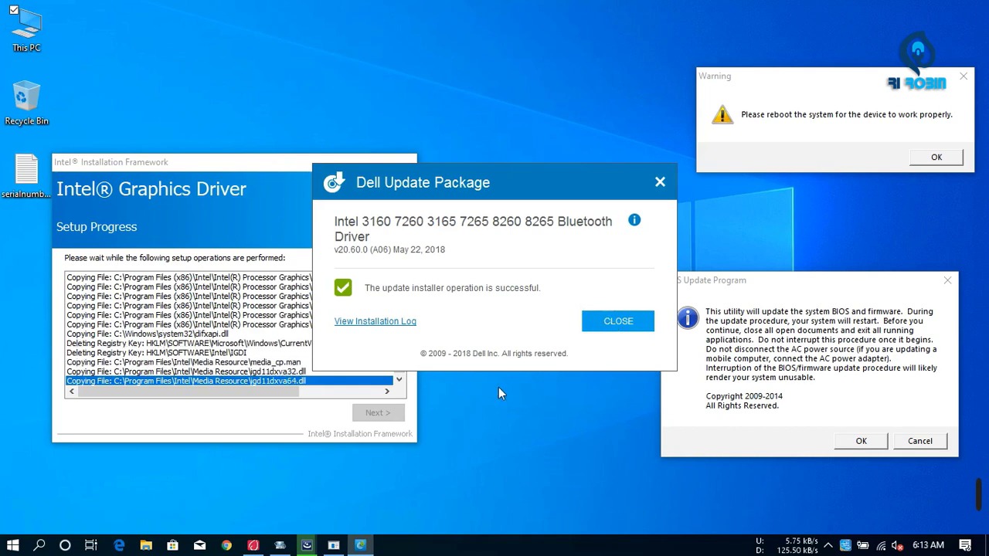
left_click(378, 412)
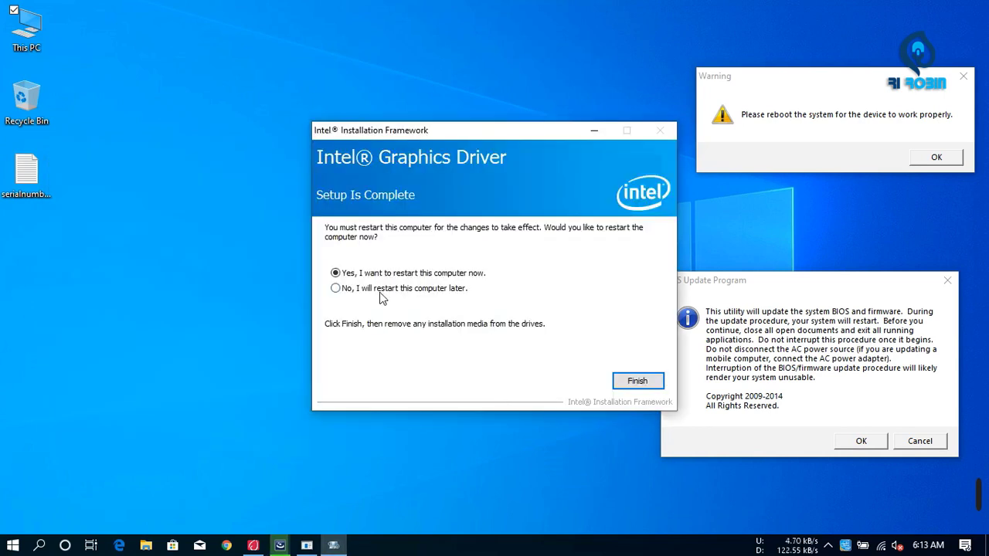
left_click(354, 290)
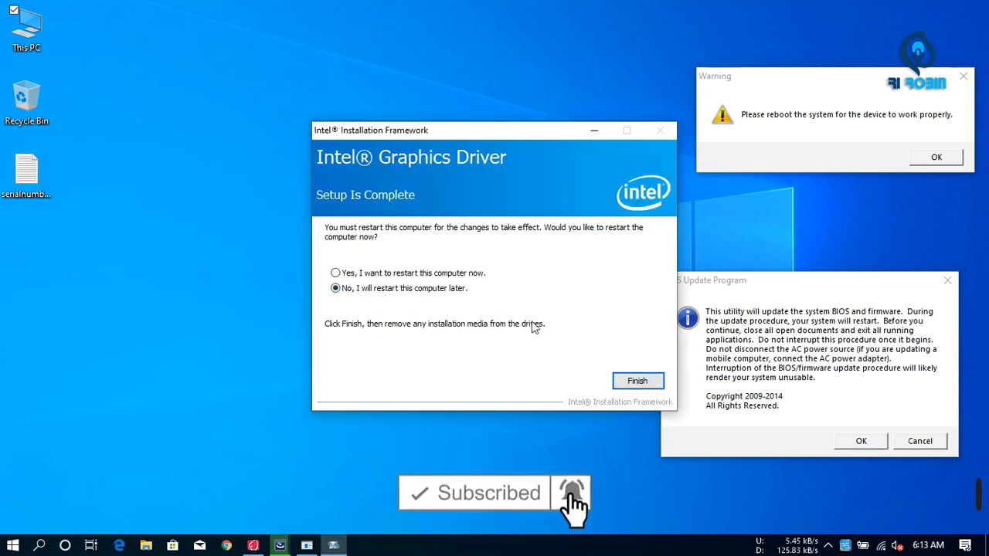
left_click(637, 382)
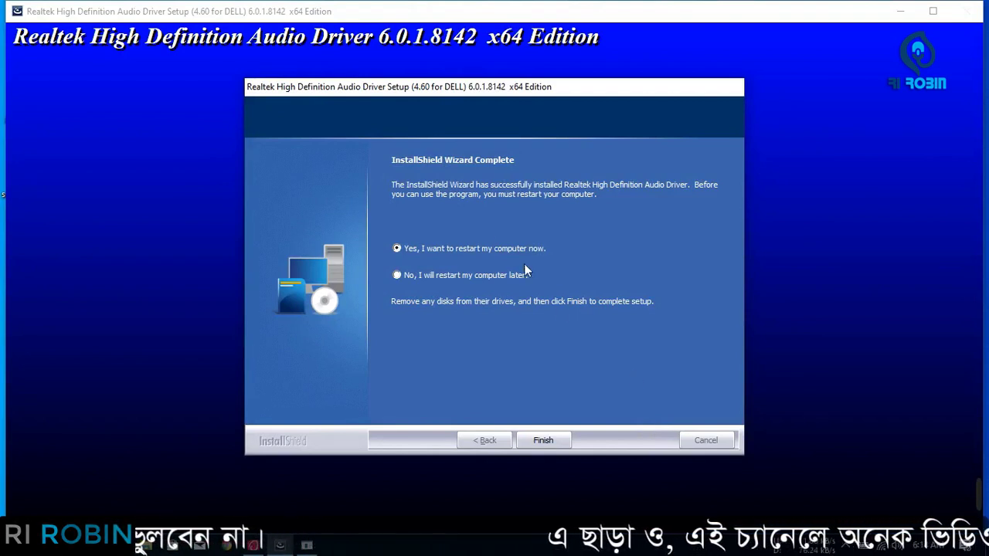
Finish the Realtek High Definition Audio Driver setup with the restart postponed, and close its Dell Update Package window
left_click(395, 277)
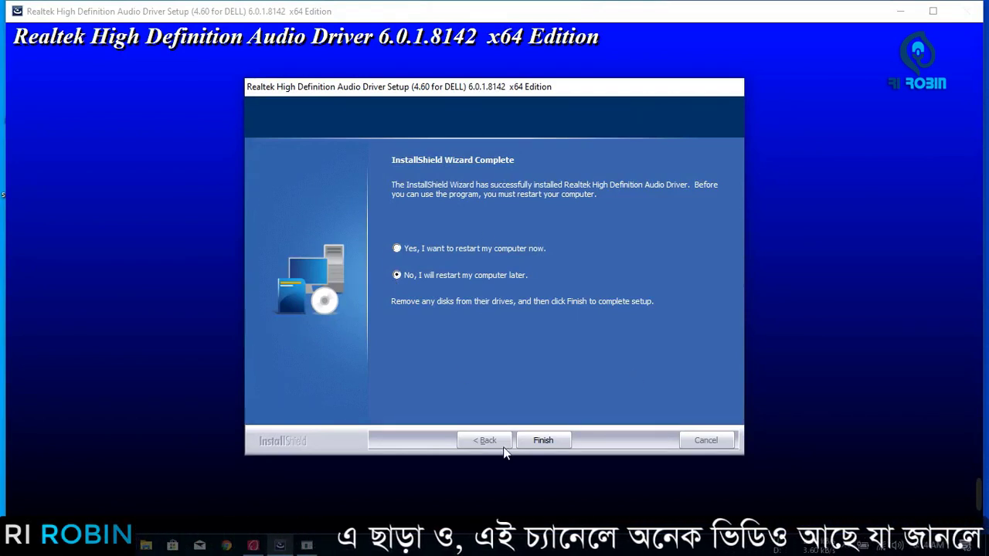
left_click(538, 439)
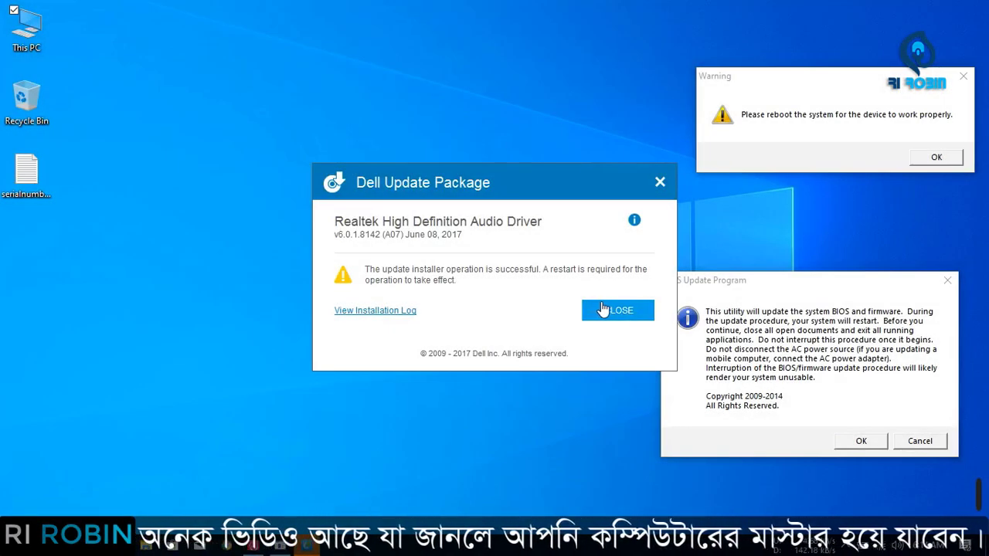
left_click(603, 310)
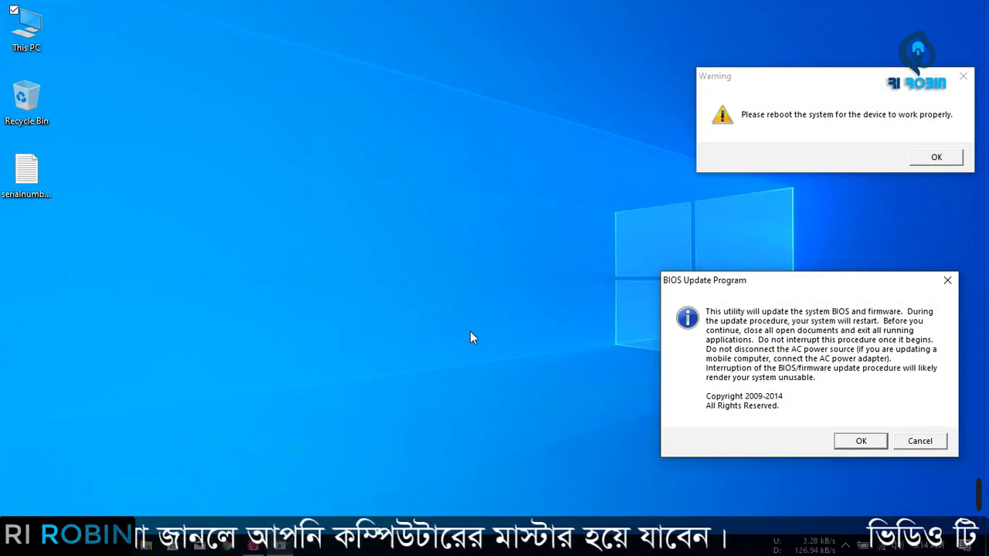